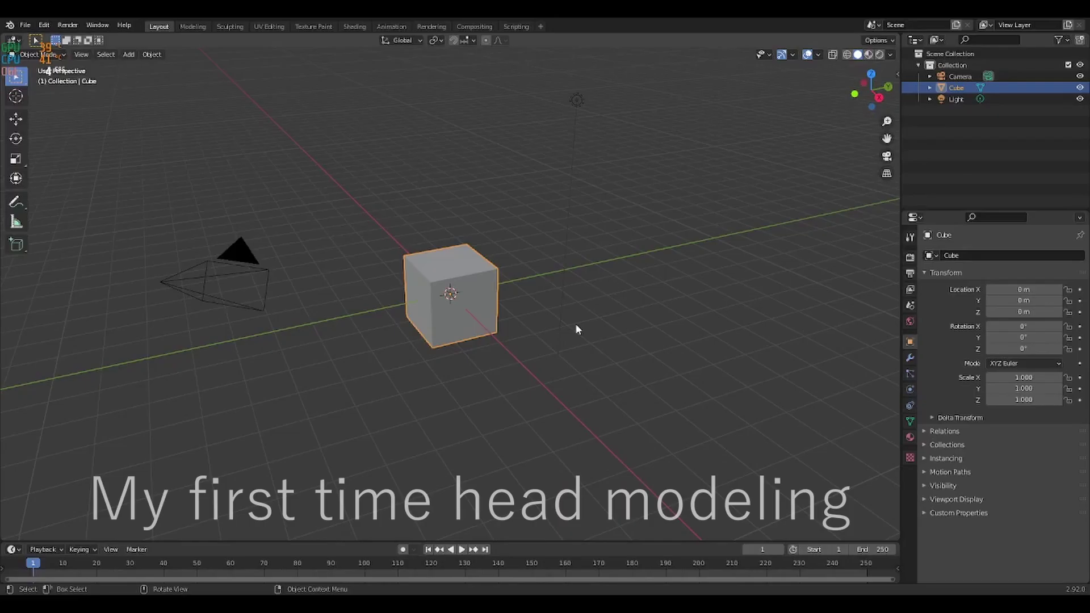
# Open the File > New template list to choose a sculpting scene.
pyautogui.click(25, 25)
# Create the Sculpting file and set the Grab brush radius to 175 px.
pyautogui.click(151, 60)
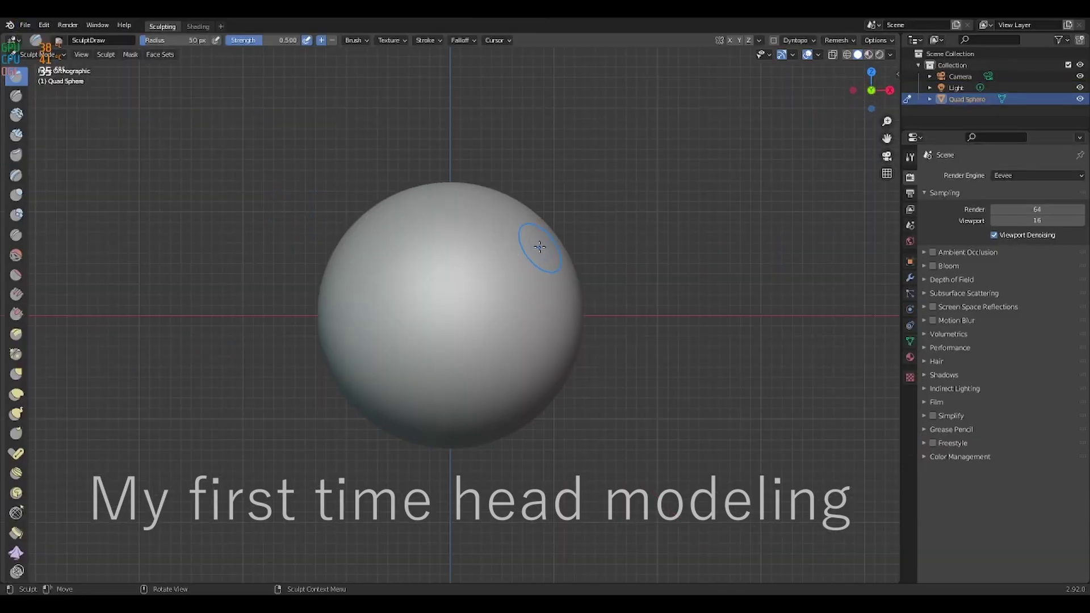
pyautogui.moveTo(33, 247); pyautogui.dragTo(54, 247)
pyautogui.click(38, 215)
pyautogui.rightClick(661, 278)
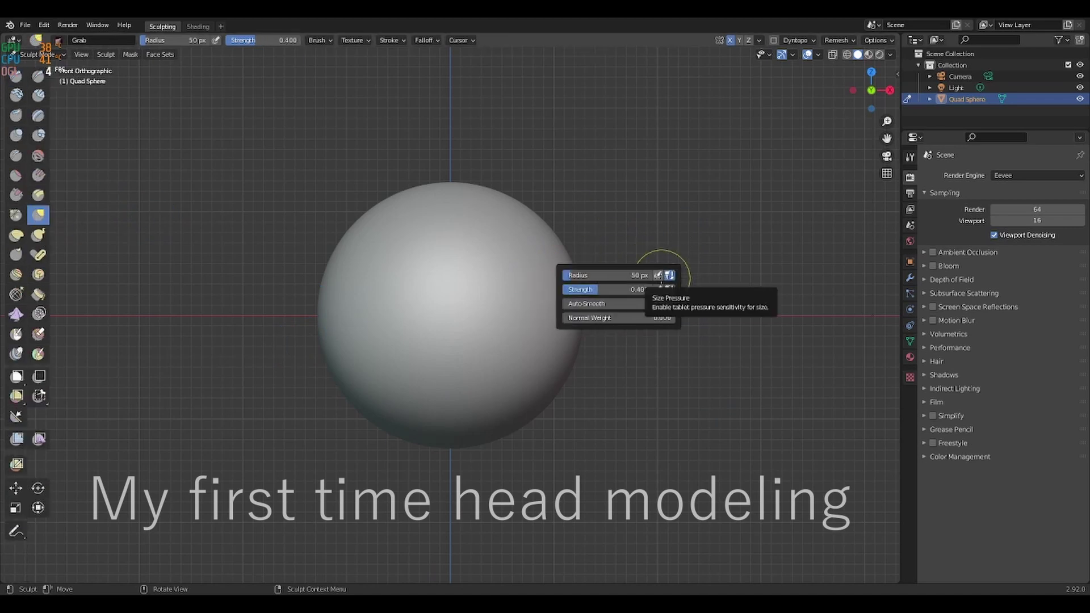
pyautogui.rightClick(707, 261)
pyautogui.press('f')
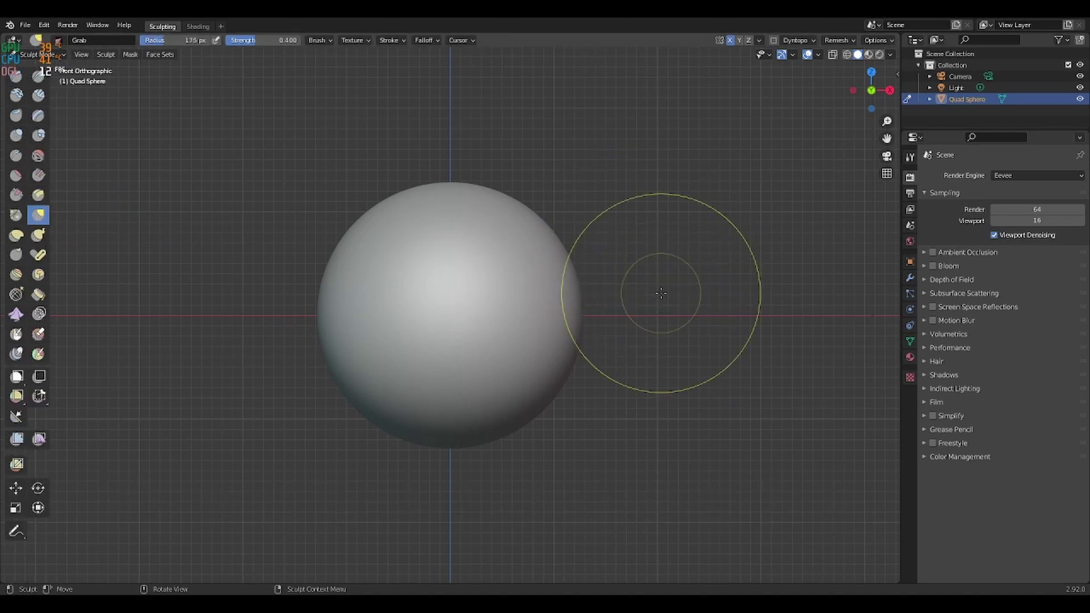
# Pull the sphere's sides and bottom into an egg shape, wide at the crown and narrow at the chin.
pyautogui.moveTo(616, 335); pyautogui.dragTo(539, 417)
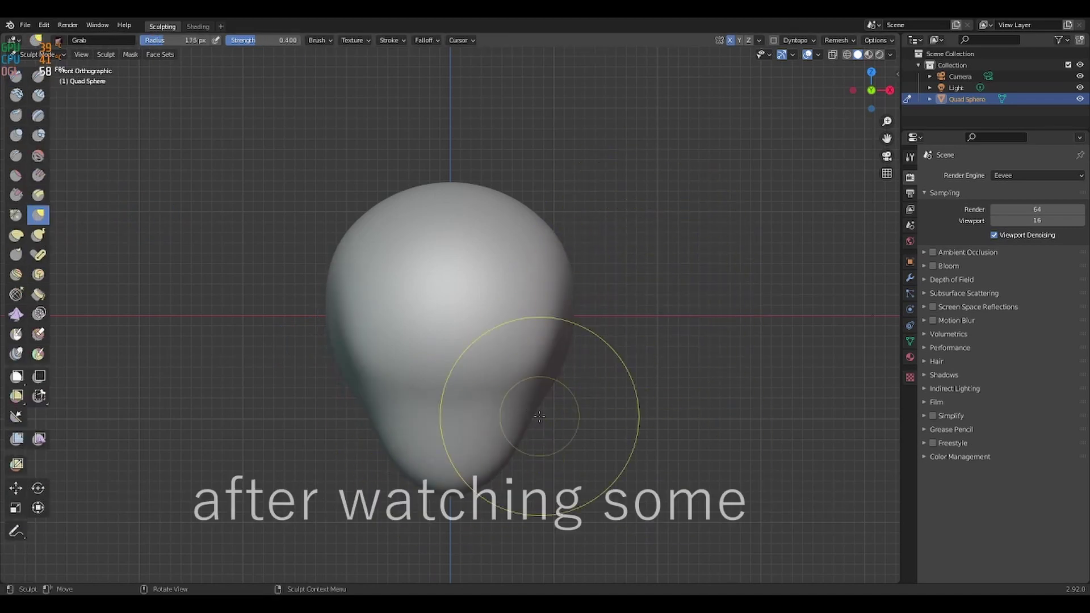
pyautogui.moveTo(697, 442); pyautogui.dragTo(378, 448)
pyautogui.hotkey('ctrl', 'z')
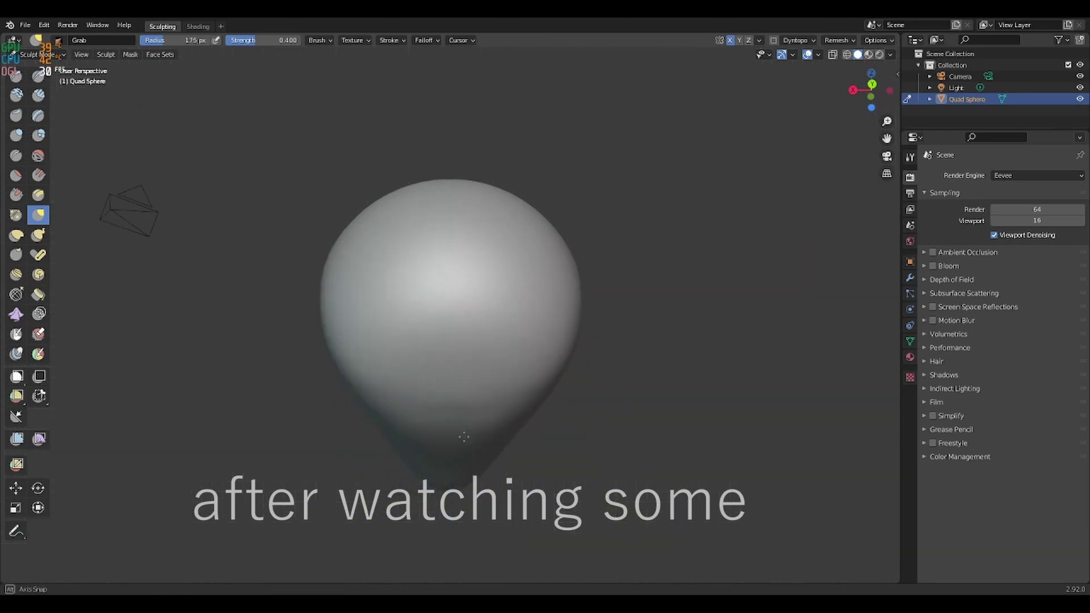
pyautogui.moveTo(511, 398)
pyautogui.mouseDown(button='middle')
pyautogui.moveTo(611, 481)
pyautogui.moveTo(462, 426)
pyautogui.moveTo(616, 469)
pyautogui.moveTo(529, 432)
pyautogui.mouseUp(button='middle')
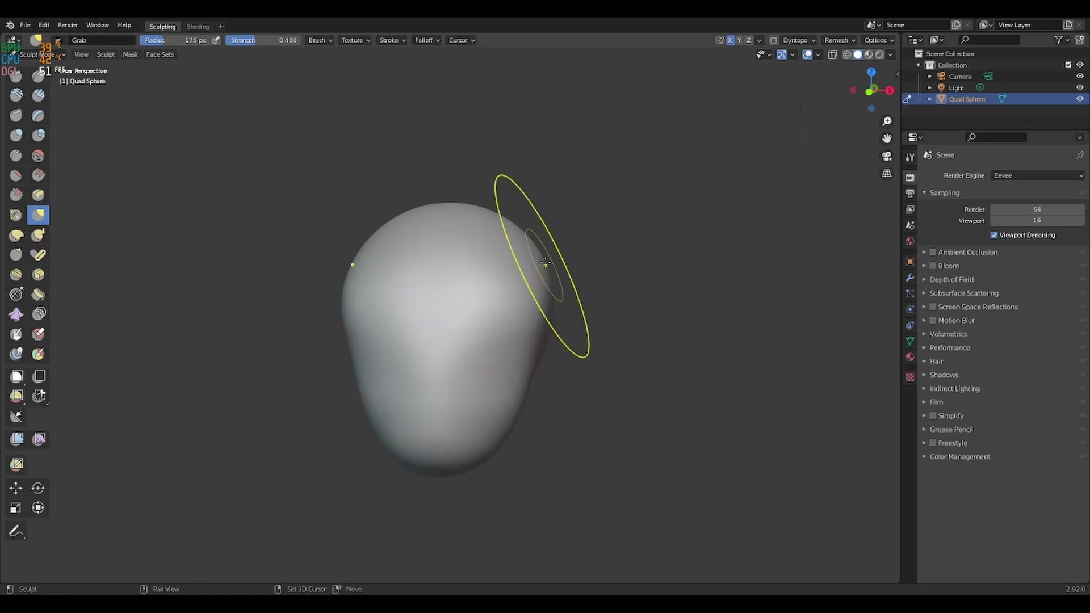
pyautogui.moveTo(545, 263)
pyautogui.mouseDown(button='middle')
pyautogui.moveTo(390, 300)
pyautogui.moveTo(336, 348)
pyautogui.moveTo(424, 353)
pyautogui.moveTo(377, 352)
pyautogui.moveTo(523, 391)
pyautogui.mouseUp(button='middle')
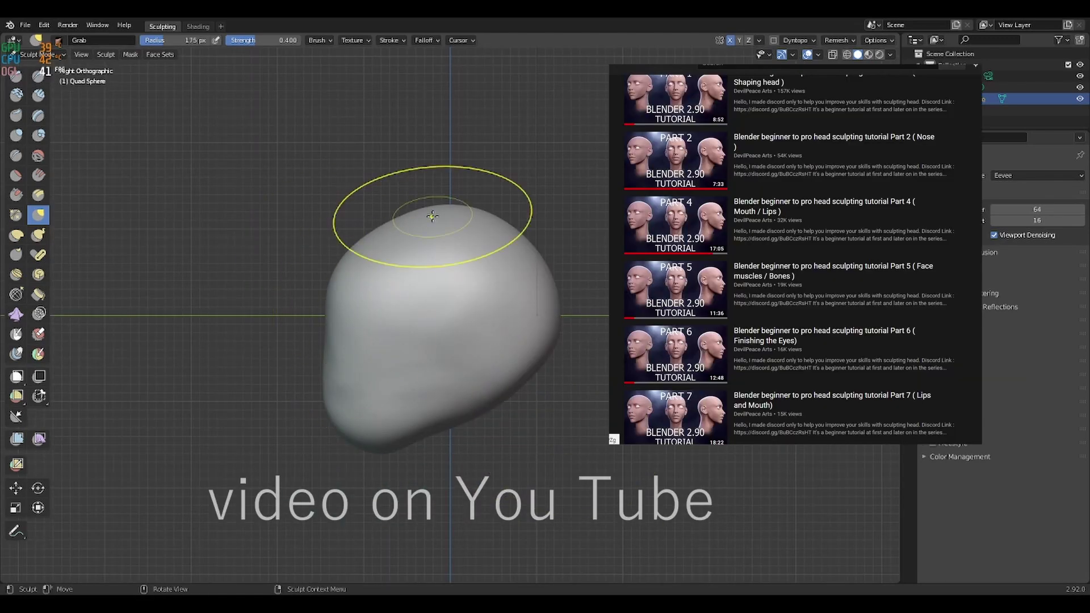
pyautogui.moveTo(432, 216)
pyautogui.mouseDown(button='middle')
pyautogui.moveTo(547, 365)
pyautogui.moveTo(474, 377)
pyautogui.moveTo(499, 389)
pyautogui.moveTo(483, 285)
pyautogui.moveTo(486, 431)
pyautogui.moveTo(523, 389)
pyautogui.moveTo(360, 389)
pyautogui.mouseUp(button='middle')
pyautogui.scroll(5, 523, 389)
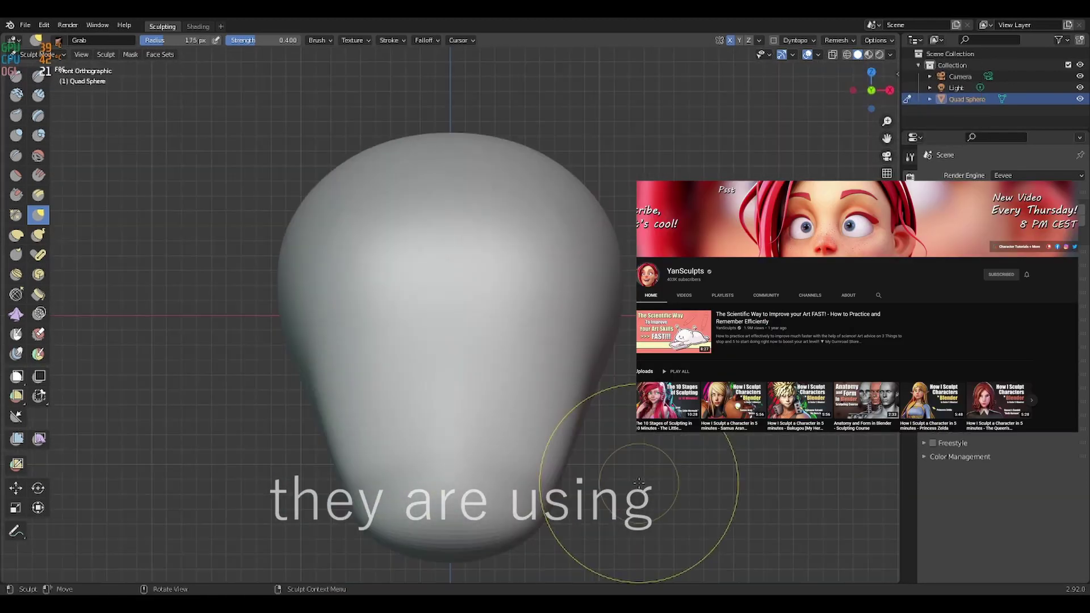
pyautogui.press('x')
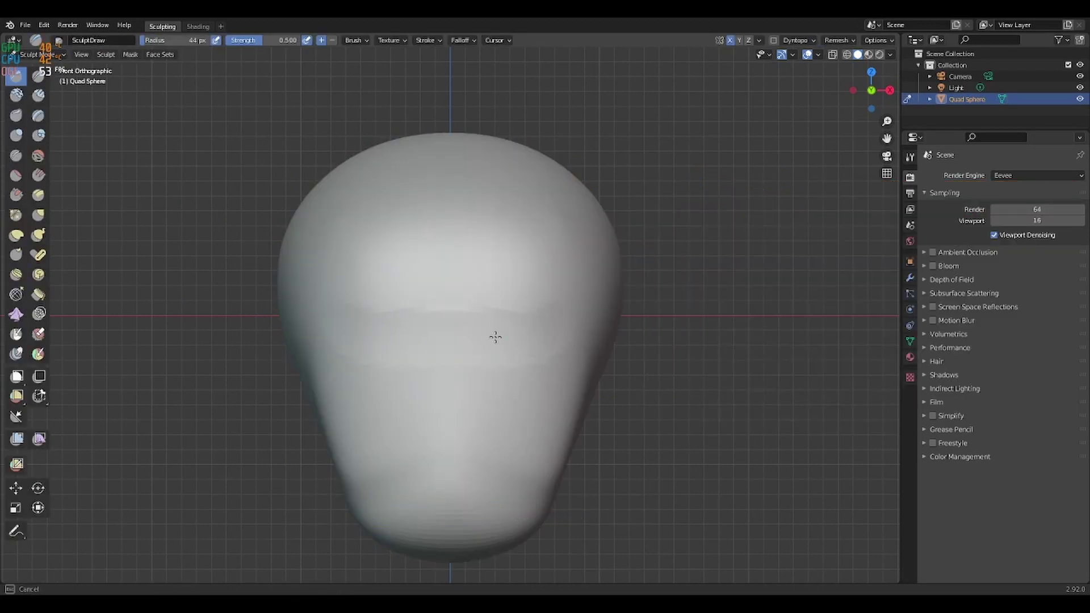
# Stroke in the nose ridge, brows, eye grooves and cheek lines, then set the radius to 51 px.
pyautogui.moveTo(450, 335); pyautogui.dragTo(451, 448)
pyautogui.moveTo(560, 369); pyautogui.dragTo(560, 432)
pyautogui.moveTo(369, 296); pyautogui.dragTo(437, 295)
pyautogui.moveTo(465, 295); pyautogui.dragTo(539, 295)
pyautogui.moveTo(329, 290); pyautogui.dragTo(568, 290)
pyautogui.rightClick(710, 287)
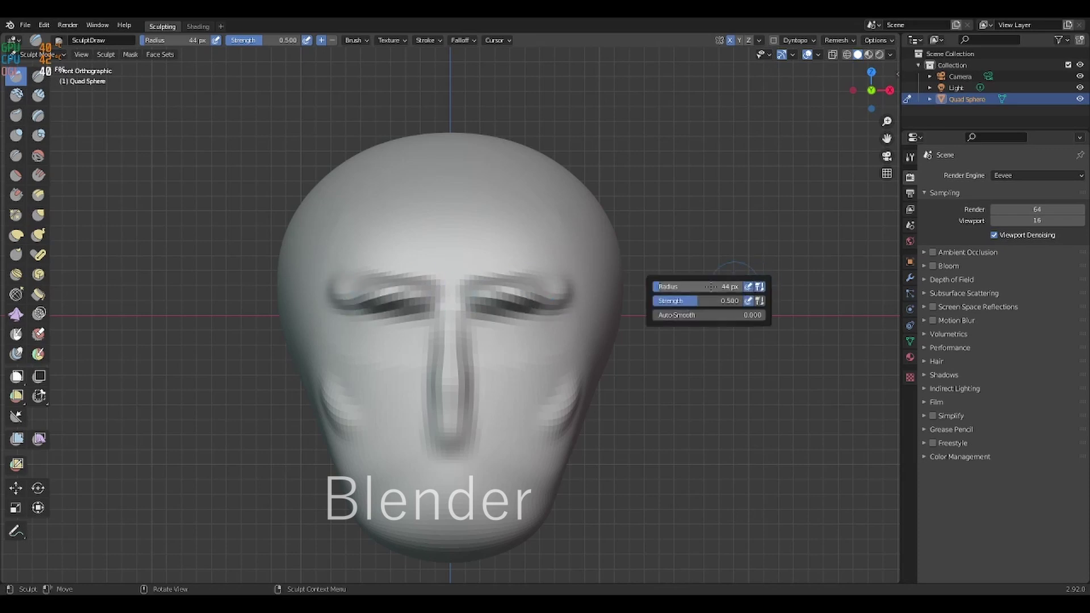
pyautogui.moveTo(711, 287); pyautogui.dragTo(724, 286)
# Deepen the brow, eye grooves and eye sockets, and carve down the sides of the nose.
pyautogui.moveTo(487, 267); pyautogui.dragTo(357, 283)
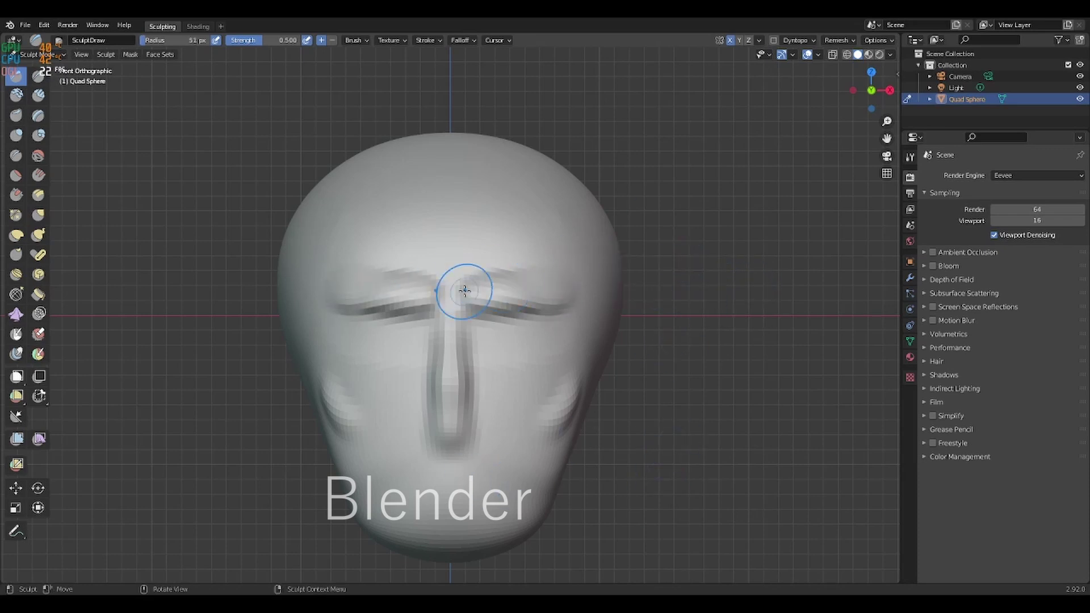
pyautogui.moveTo(490, 316)
pyautogui.mouseDown()
pyautogui.moveTo(379, 319)
pyautogui.moveTo(389, 316)
pyautogui.mouseUp()
pyautogui.scroll(2, 389, 316)
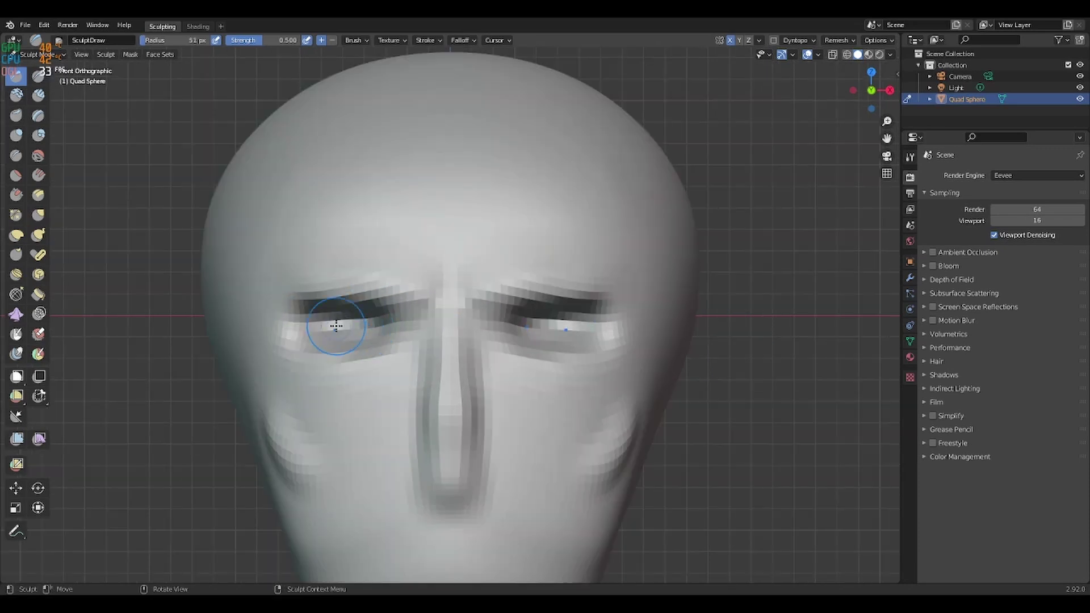
pyautogui.moveTo(323, 321)
pyautogui.keyDown('ctrl'); pyautogui.mouseDown()
pyautogui.moveTo(361, 325)
pyautogui.moveTo(295, 317)
pyautogui.mouseUp(); pyautogui.keyUp('ctrl')
pyautogui.moveTo(500, 352)
pyautogui.keyDown('ctrl'); pyautogui.mouseDown()
pyautogui.moveTo(616, 341)
pyautogui.moveTo(500, 318)
pyautogui.moveTo(528, 388)
pyautogui.moveTo(514, 477)
pyautogui.mouseUp(); pyautogui.keyUp('ctrl')
pyautogui.keyDown('shift'); pyautogui.moveTo(514, 477); pyautogui.dragTo(514, 284, button='middle'); pyautogui.keyUp('shift')
# Carve a crease for the mouth from a closer perspective view of the face.
pyautogui.keyDown('ctrl'); pyautogui.moveTo(449, 171); pyautogui.dragTo(432, 264); pyautogui.keyUp('ctrl')
pyautogui.moveTo(431, 264); pyautogui.dragTo(703, 363, button='middle')
pyautogui.scroll(-5, 703, 363)
pyautogui.keyDown('ctrl'); pyautogui.moveTo(437, 392); pyautogui.dragTo(306, 392); pyautogui.keyUp('ctrl')
# Sculpt along the cheek with a 126 px brush, then lower the radius to 73 px.
pyautogui.moveTo(353, 329)
pyautogui.mouseDown(button='middle')
pyautogui.moveTo(429, 256)
pyautogui.moveTo(644, 352)
pyautogui.mouseUp(button='middle')
pyautogui.rightClick(643, 352)
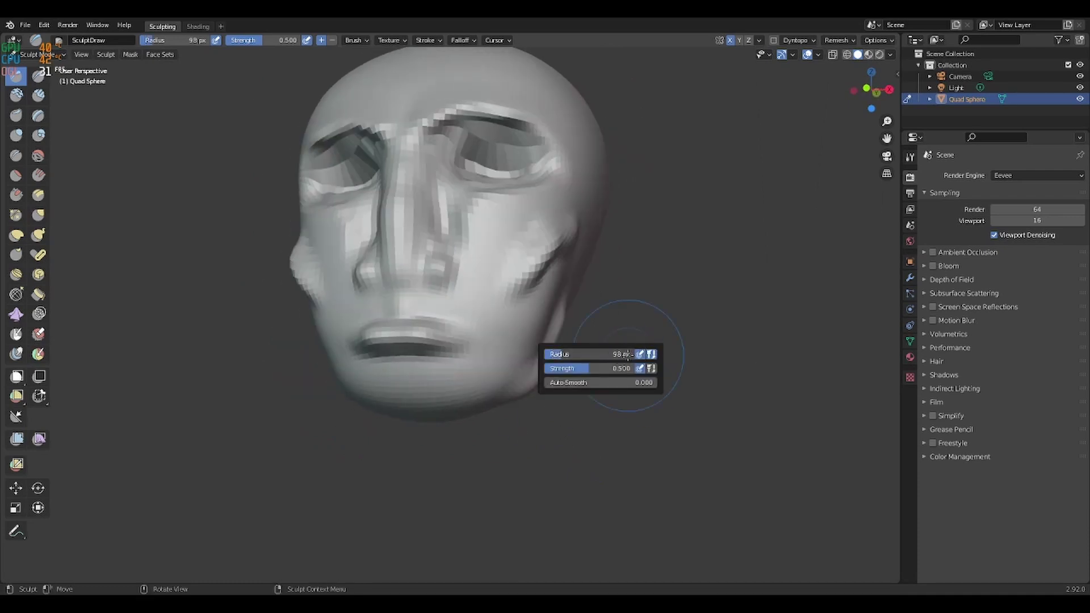
pyautogui.moveTo(627, 354); pyautogui.dragTo(647, 354)
pyautogui.keyDown('ctrl'); pyautogui.moveTo(545, 347); pyautogui.dragTo(523, 287); pyautogui.keyUp('ctrl')
pyautogui.moveTo(523, 288)
pyautogui.mouseDown(button='middle')
pyautogui.moveTo(416, 317)
pyautogui.moveTo(369, 296)
pyautogui.mouseUp(button='middle')
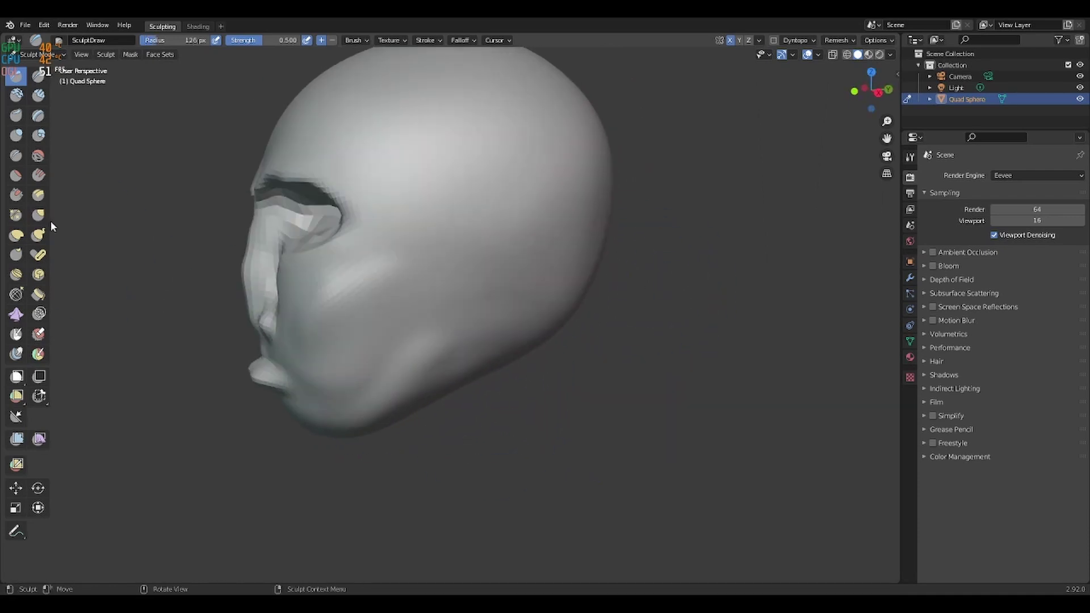
pyautogui.rightClick(647, 319)
pyautogui.moveTo(647, 319); pyautogui.dragTo(610, 319)
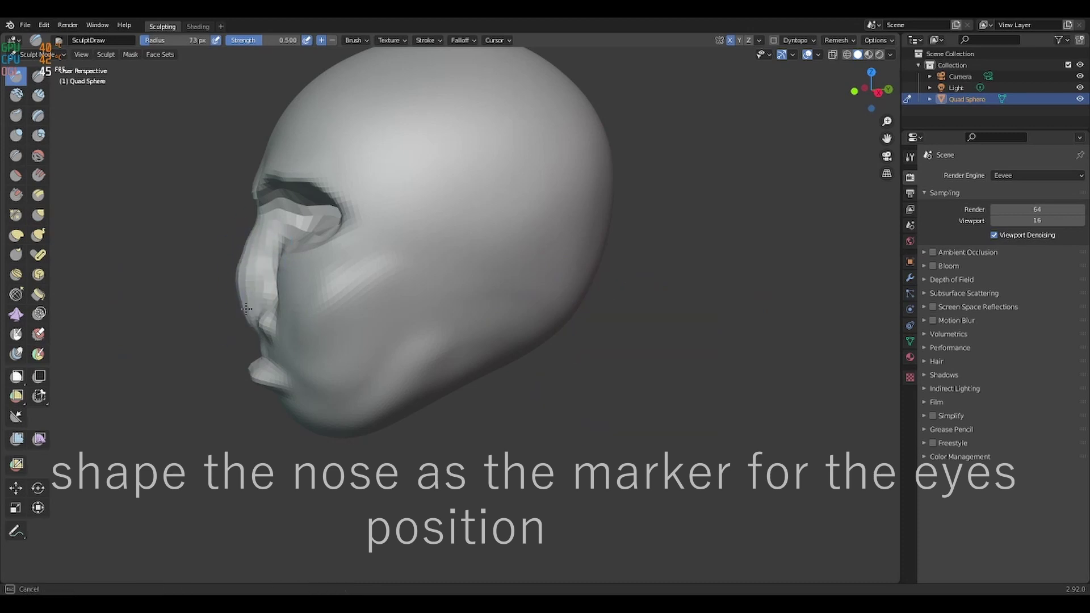
pyautogui.moveTo(611, 319)
pyautogui.mouseDown(button='middle')
pyautogui.moveTo(531, 310)
pyautogui.moveTo(511, 190)
pyautogui.moveTo(690, 369)
pyautogui.moveTo(674, 243)
pyautogui.moveTo(640, 321)
pyautogui.moveTo(596, 360)
pyautogui.moveTo(429, 374)
pyautogui.mouseUp(button='middle')
# Pull the chin into shape with the Grab brush from a side view.
pyautogui.press('g')
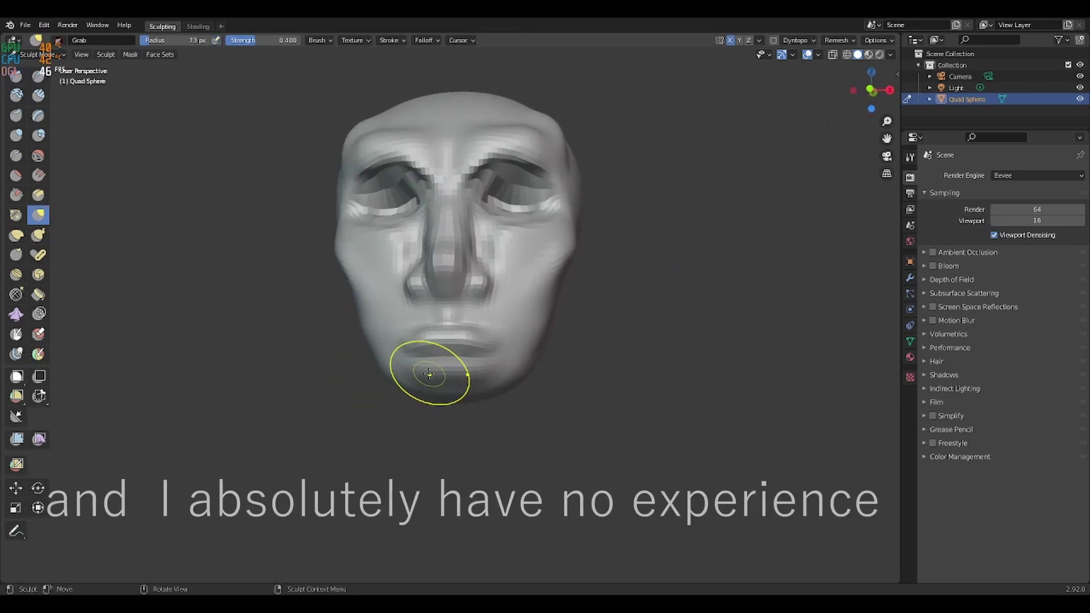
pyautogui.moveTo(598, 394); pyautogui.dragTo(426, 455, button='middle')
pyautogui.press('g')
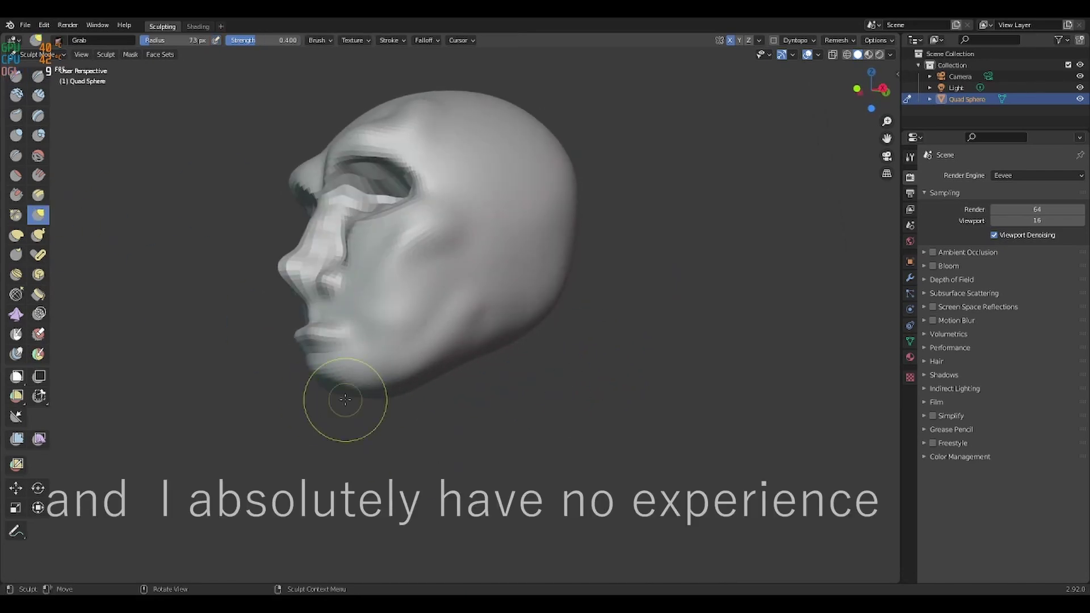
pyautogui.moveTo(346, 402)
pyautogui.mouseDown(button='middle')
pyautogui.moveTo(535, 419)
pyautogui.moveTo(486, 405)
pyautogui.moveTo(511, 428)
pyautogui.moveTo(681, 272)
pyautogui.mouseUp(button='middle')
pyautogui.press('x')
# Grab the upper eyelid and brow downward and pull the eyelid shape outward.
pyautogui.press('g')
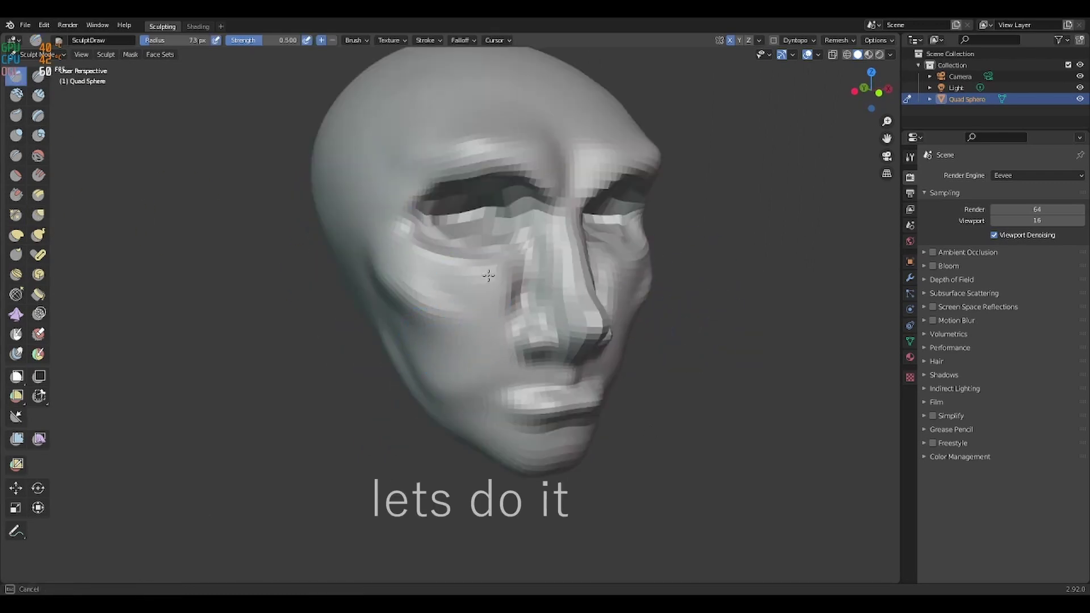
pyautogui.scroll(5, 424, 130)
pyautogui.moveTo(424, 129); pyautogui.dragTo(378, 171)
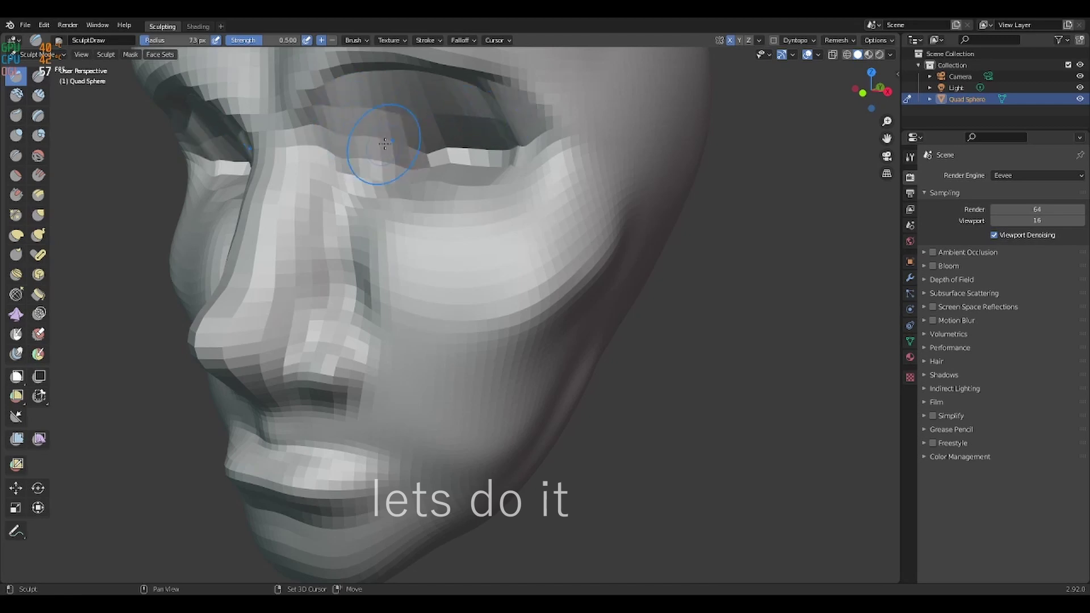
pyautogui.scroll(-4, 377, 159)
pyautogui.moveTo(706, 324); pyautogui.dragTo(494, 256, button='middle')
pyautogui.moveTo(531, 236); pyautogui.dragTo(438, 243)
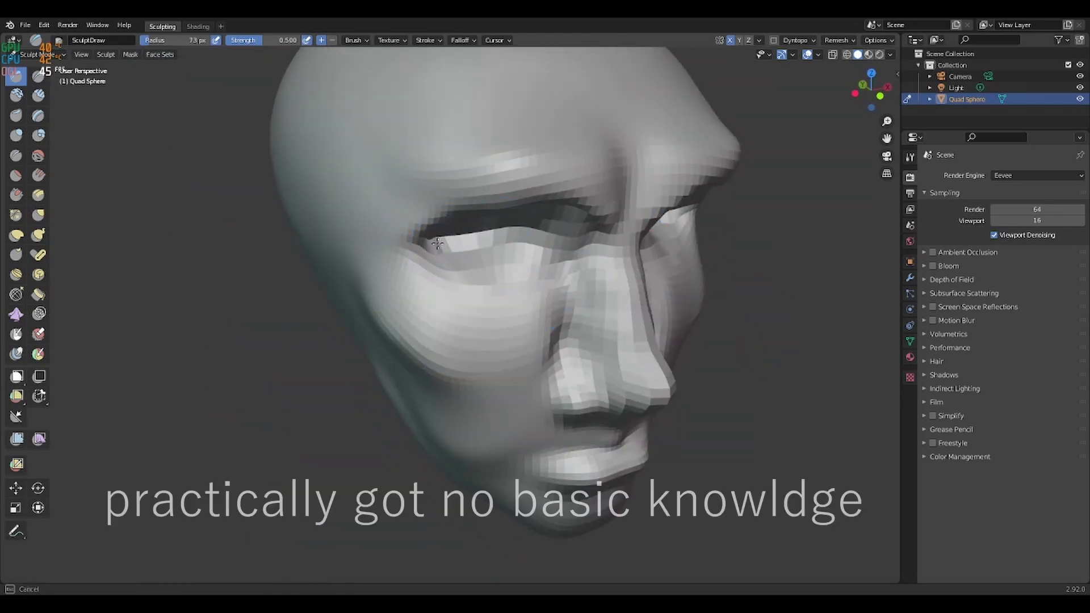
# Orbit between front and three-quarter views to check the reshaped face.
pyautogui.moveTo(465, 214)
pyautogui.mouseDown(button='middle')
pyautogui.moveTo(627, 279)
pyautogui.moveTo(465, 284)
pyautogui.mouseUp(button='middle')
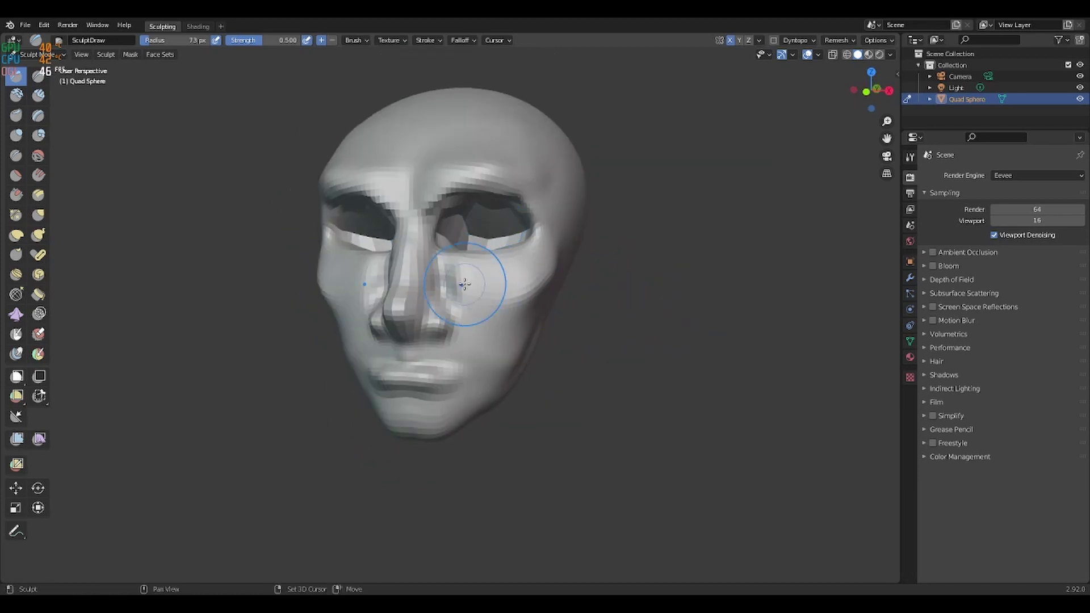
pyautogui.moveTo(498, 234); pyautogui.dragTo(688, 274, button='middle')
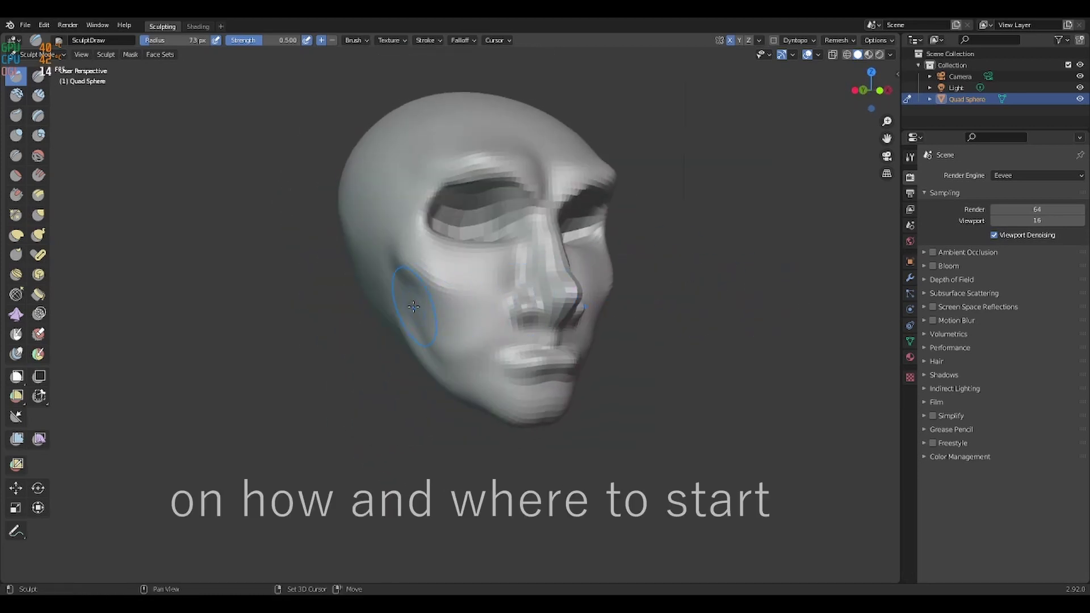
pyautogui.moveTo(414, 307)
pyautogui.mouseDown(button='middle')
pyautogui.moveTo(364, 309)
pyautogui.moveTo(465, 330)
pyautogui.moveTo(134, 244)
pyautogui.moveTo(473, 345)
pyautogui.moveTo(23, 77)
pyautogui.mouseUp(button='middle')
pyautogui.press('g')
pyautogui.scroll(4, 659, 318)
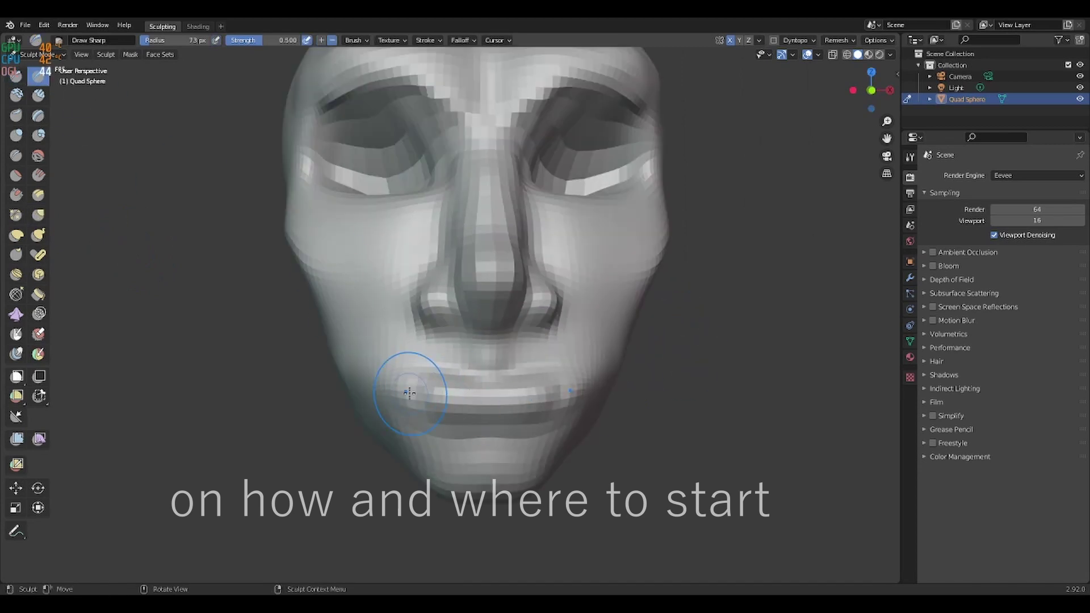
# Set the brush to 45 px, check the front view, then enlarge it to 101 px.
pyautogui.rightClick(742, 316)
pyautogui.moveTo(732, 316); pyautogui.dragTo(710, 316)
pyautogui.press('KP_1')
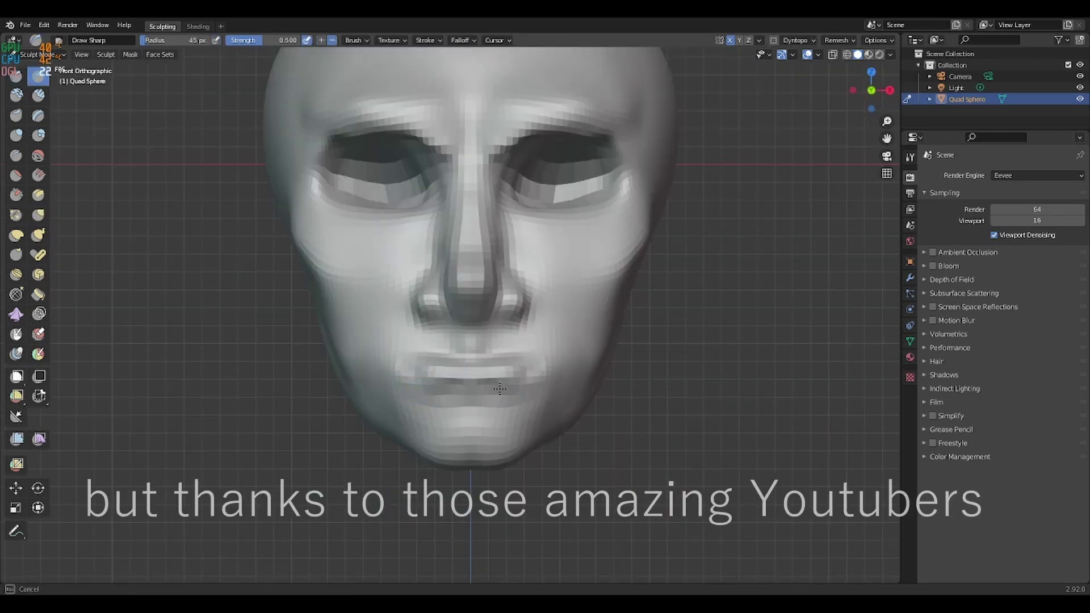
pyautogui.moveTo(503, 386); pyautogui.dragTo(453, 411, button='middle')
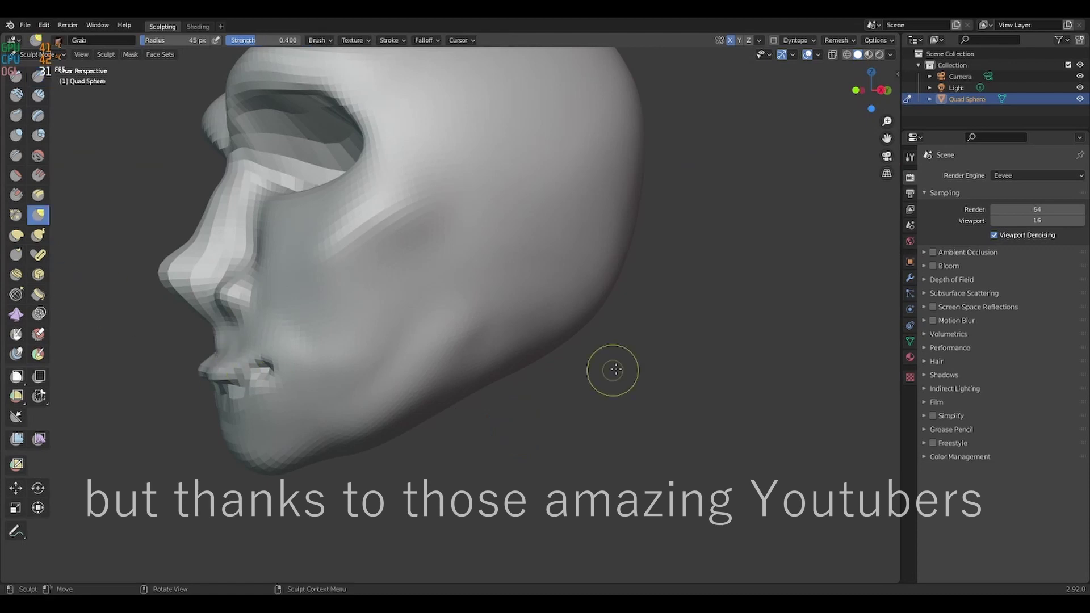
pyautogui.press('f')
pyautogui.click(348, 358)
pyautogui.moveTo(348, 357)
pyautogui.mouseDown(button='middle')
pyautogui.moveTo(334, 376)
pyautogui.moveTo(574, 433)
pyautogui.moveTo(267, 389)
pyautogui.moveTo(437, 329)
pyautogui.moveTo(669, 384)
pyautogui.moveTo(653, 216)
pyautogui.mouseUp(button='middle')
# Shrink the brush to a smaller size for fine mouth and lip work.
pyautogui.rightClick(653, 215)
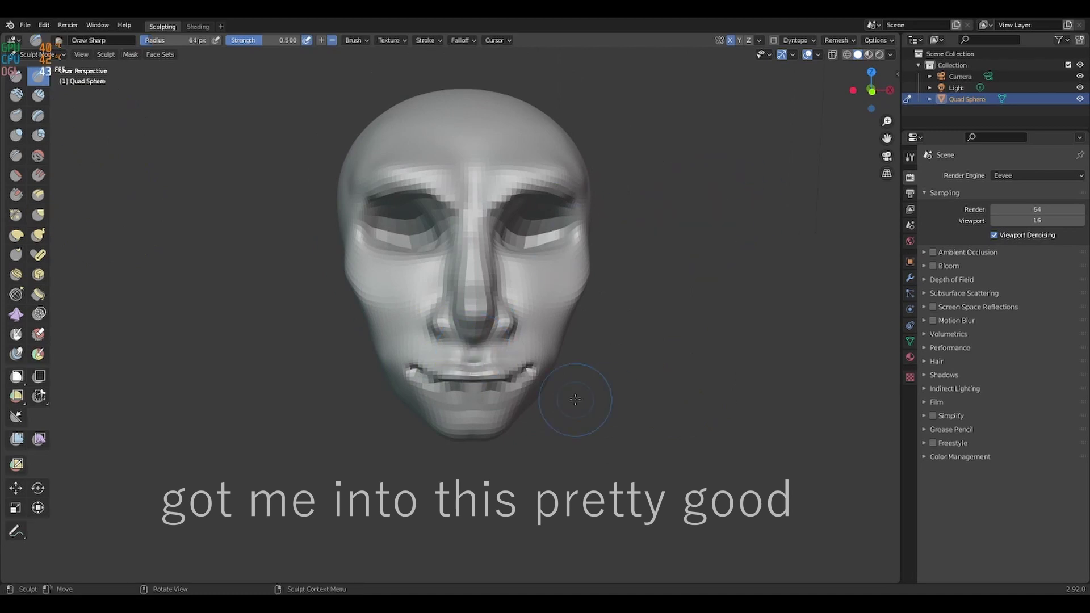
pyautogui.scroll(5, 624, 369)
pyautogui.rightClick(732, 335)
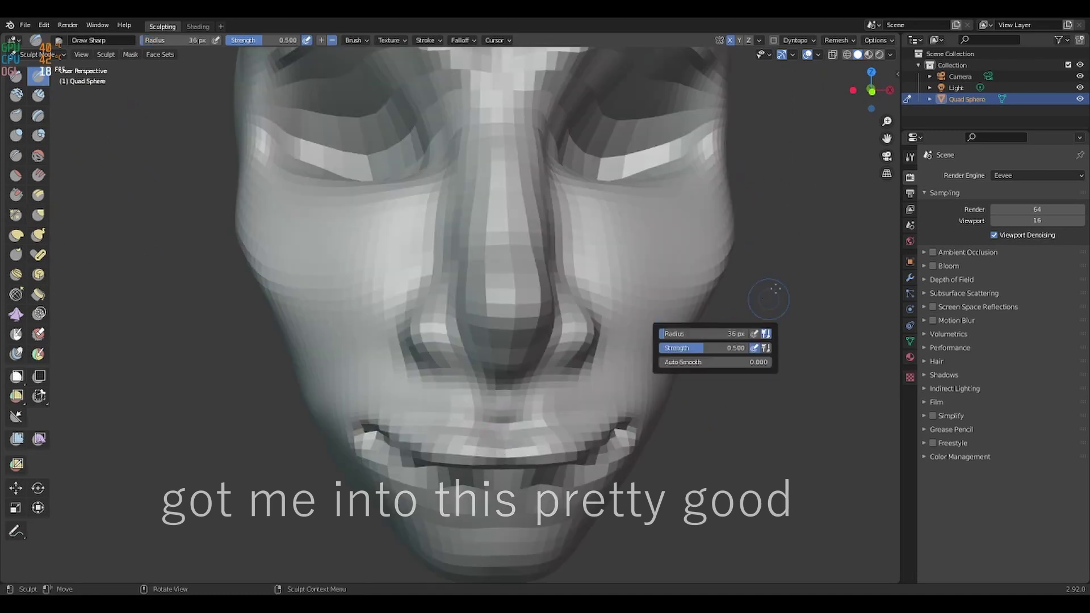
pyautogui.rightClick(152, 295)
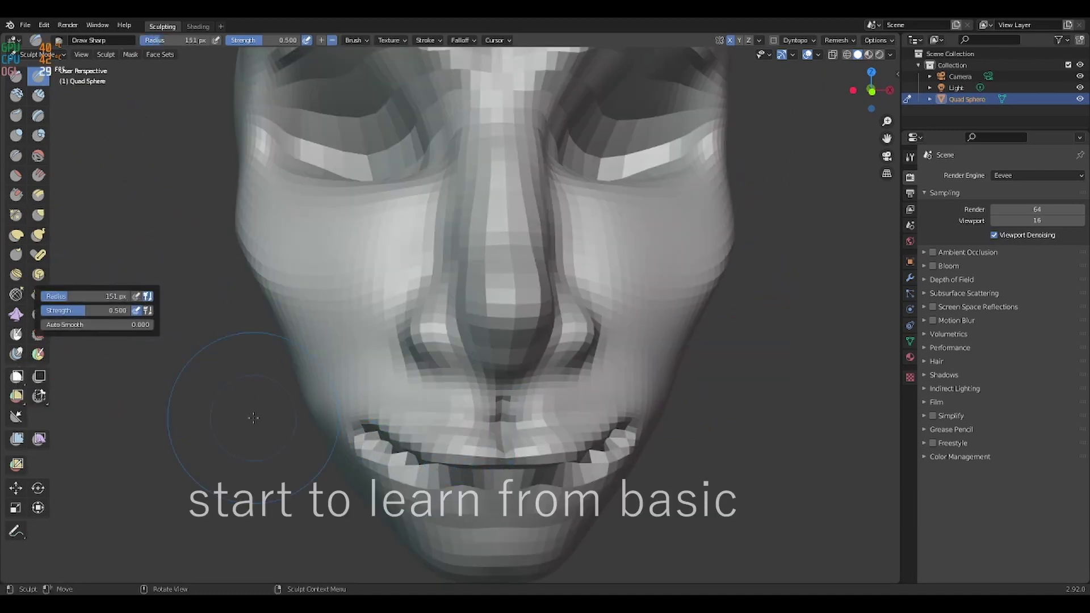
pyautogui.moveTo(253, 419)
pyautogui.mouseDown(button='middle')
pyautogui.moveTo(511, 397)
pyautogui.moveTo(188, 284)
pyautogui.mouseUp(button='middle')
pyautogui.scroll(-3, 188, 284)
pyautogui.press('f')
pyautogui.click(198, 276)
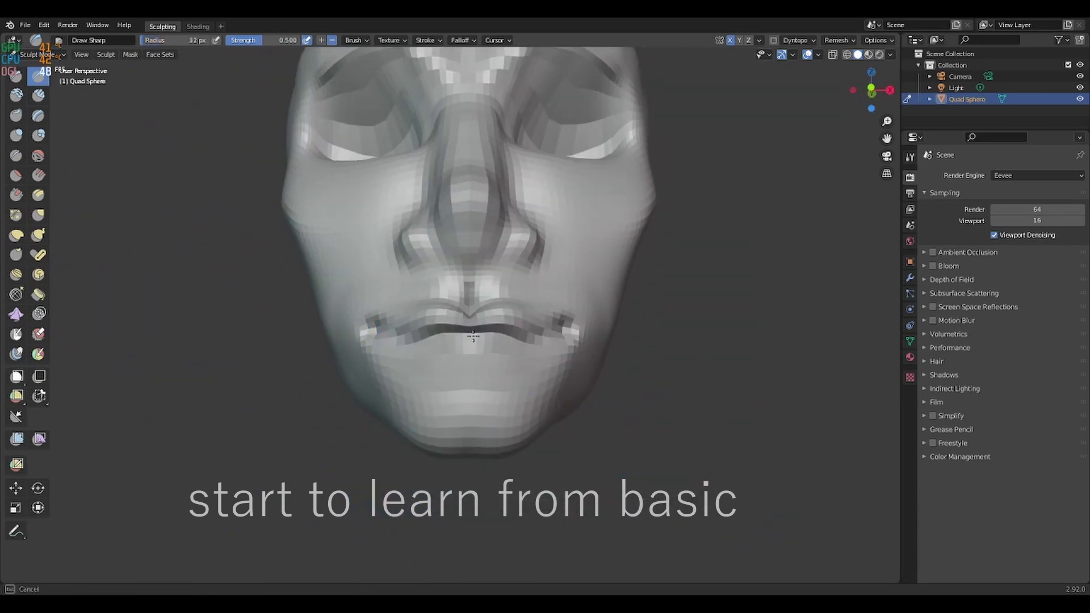
# Check the lips from the left profile and reduce the brush radius to 138 px.
pyautogui.moveTo(523, 336); pyautogui.dragTo(462, 316, button='middle')
pyautogui.rightClick(590, 364)
pyautogui.moveTo(591, 363); pyautogui.dragTo(641, 364)
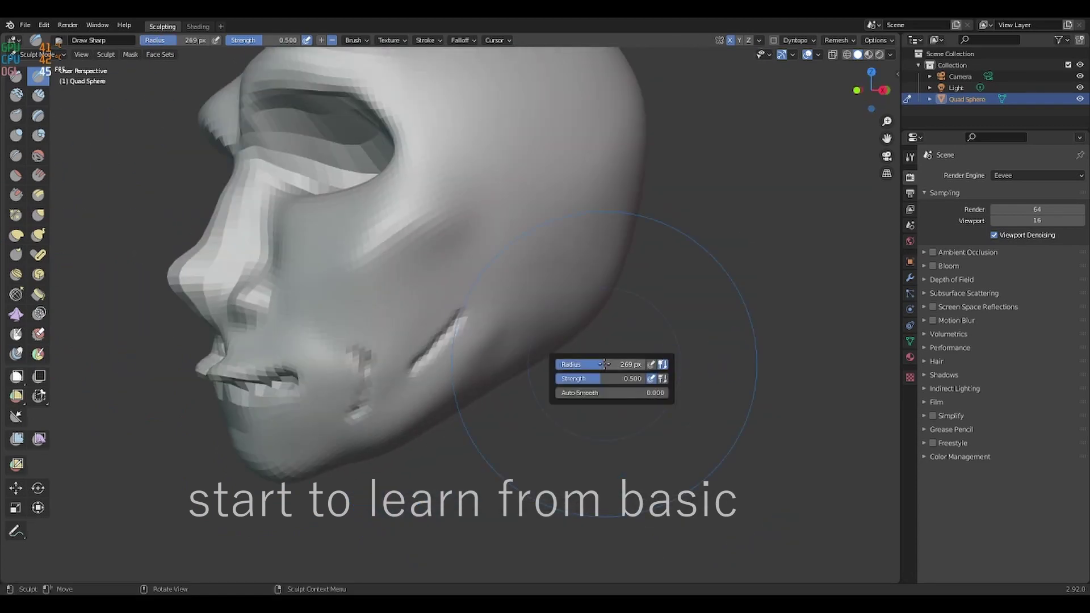
pyautogui.moveTo(484, 421); pyautogui.dragTo(681, 340, button='middle')
pyautogui.rightClick(681, 340)
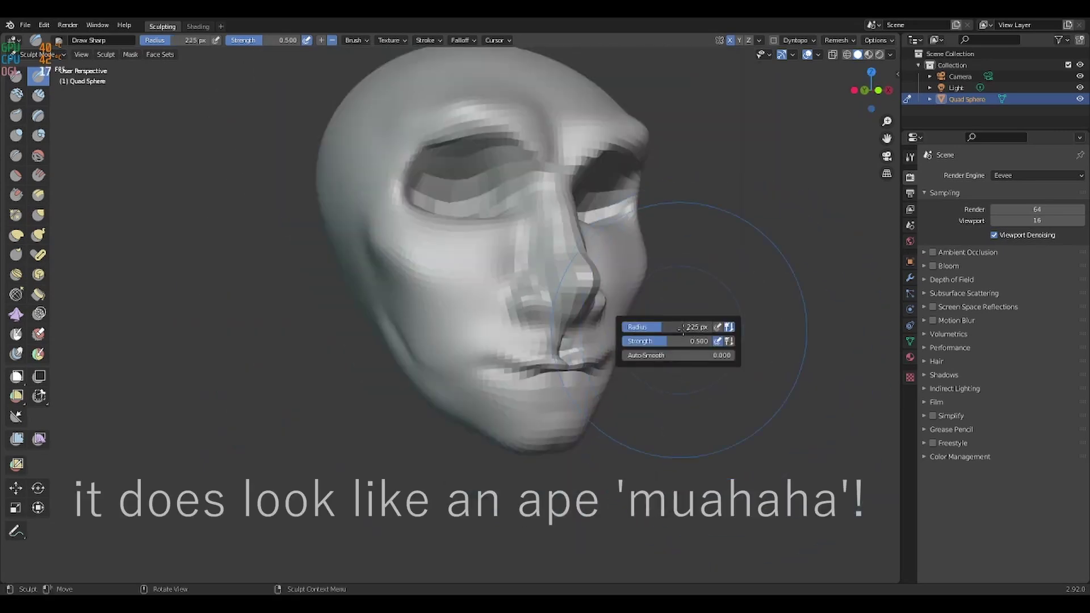
pyautogui.moveTo(653, 323); pyautogui.dragTo(613, 323)
pyautogui.moveTo(522, 340); pyautogui.dragTo(567, 340, button='middle')
# Review the mouth from the right profile and back at the front view.
pyautogui.press('g')
pyautogui.moveTo(431, 259)
pyautogui.mouseDown(button='middle')
pyautogui.moveTo(602, 258)
pyautogui.moveTo(438, 360)
pyautogui.moveTo(613, 328)
pyautogui.moveTo(555, 214)
pyautogui.moveTo(591, 280)
pyautogui.mouseUp(button='middle')
pyautogui.moveTo(434, 336); pyautogui.dragTo(340, 283, button='middle')
pyautogui.hotkey('shift', 'x')
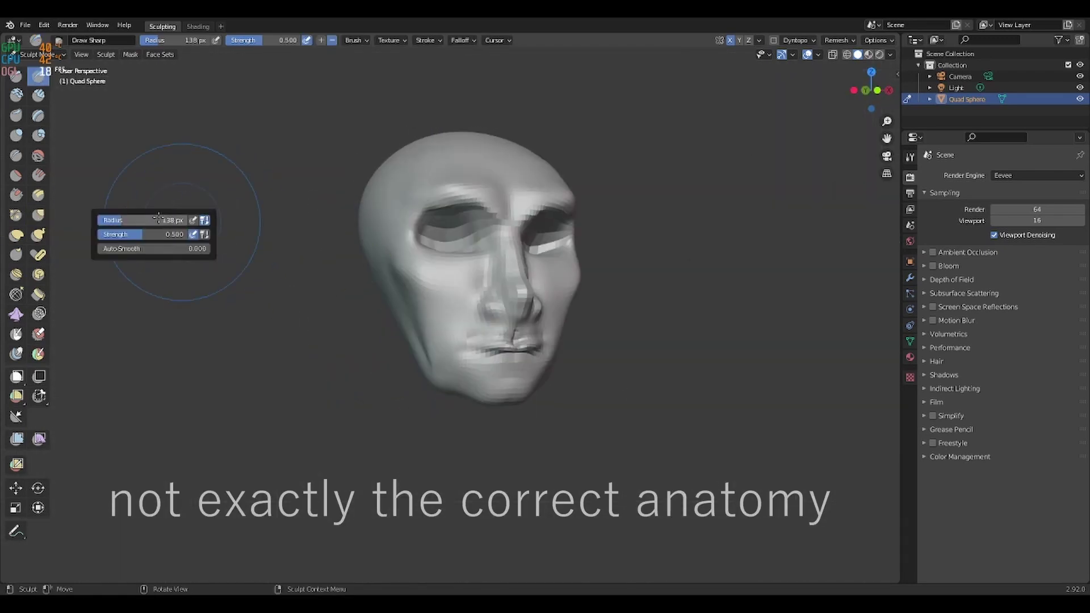
pyautogui.scroll(5, 158, 218)
# Grab the cheek beside the left nostril upward, then check it from below and in right profile.
pyautogui.moveTo(533, 318)
pyautogui.mouseDown(button='middle')
pyautogui.moveTo(418, 309)
pyautogui.moveTo(43, 214)
pyautogui.mouseUp(button='middle')
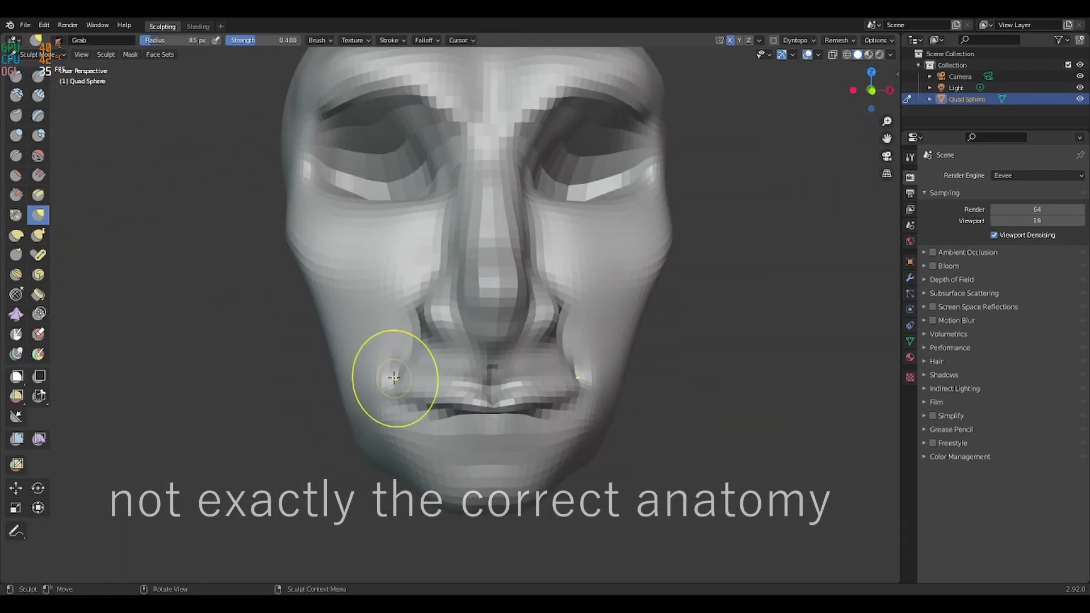
pyautogui.moveTo(409, 370); pyautogui.dragTo(429, 339)
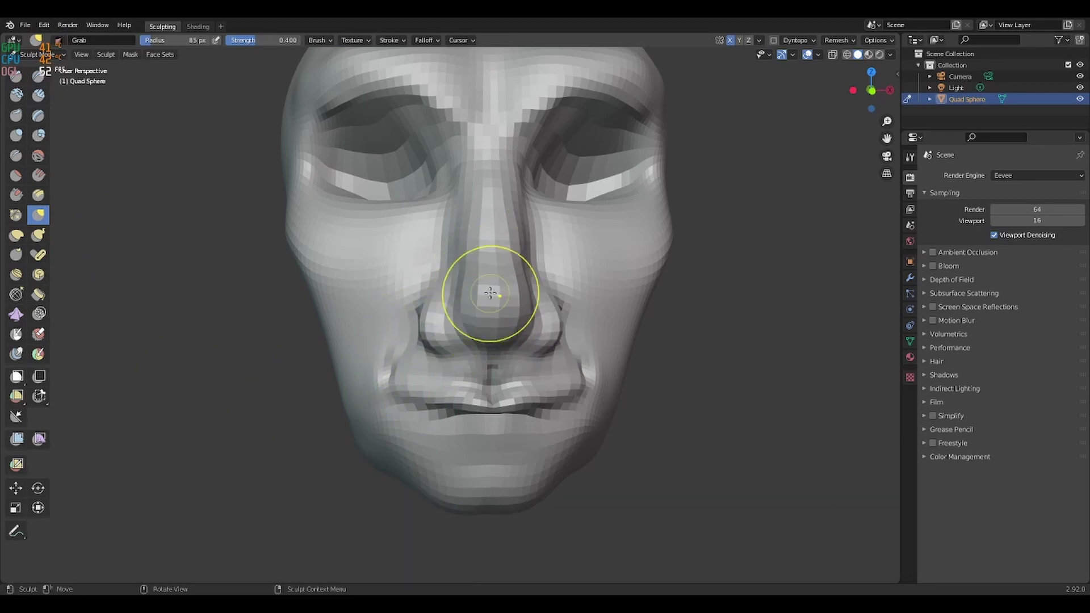
pyautogui.moveTo(491, 292); pyautogui.dragTo(543, 273, button='middle')
pyautogui.moveTo(377, 231)
pyautogui.mouseDown(button='middle')
pyautogui.moveTo(457, 421)
pyautogui.moveTo(280, 433)
pyautogui.mouseUp(button='middle')
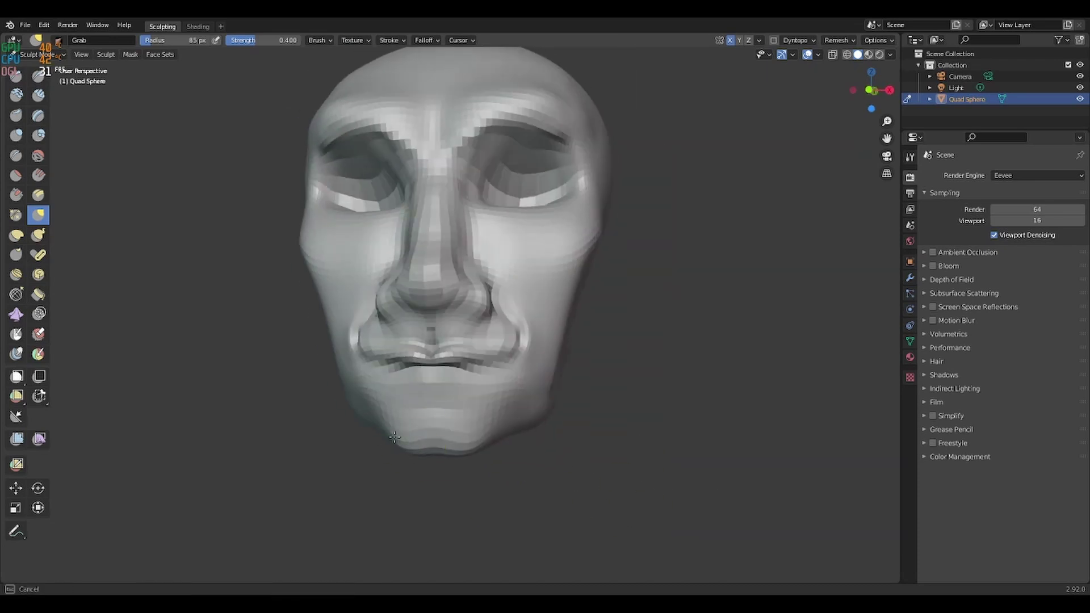
pyautogui.click(38, 75)
pyautogui.rightClick(147, 258)
# Set the Draw Sharp brush to 35 px, then raise it to 60 px.
pyautogui.moveTo(151, 258); pyautogui.dragTo(116, 258)
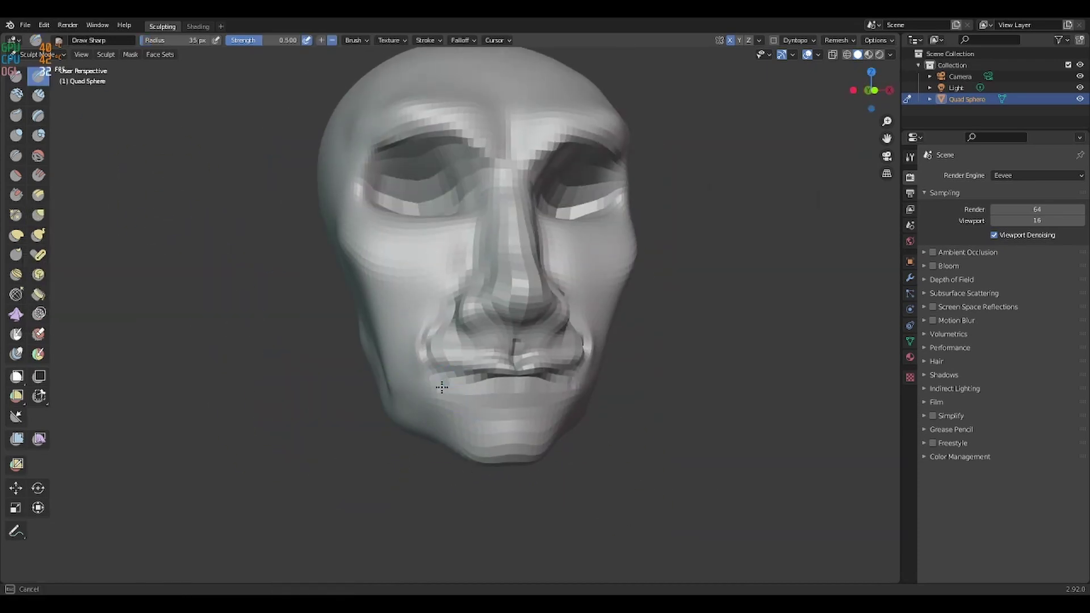
pyautogui.moveTo(437, 380)
pyautogui.mouseDown(button='middle')
pyautogui.moveTo(482, 265)
pyautogui.moveTo(463, 169)
pyautogui.mouseUp(button='middle')
pyautogui.scroll(2, 479, 266)
pyautogui.rightClick(116, 218)
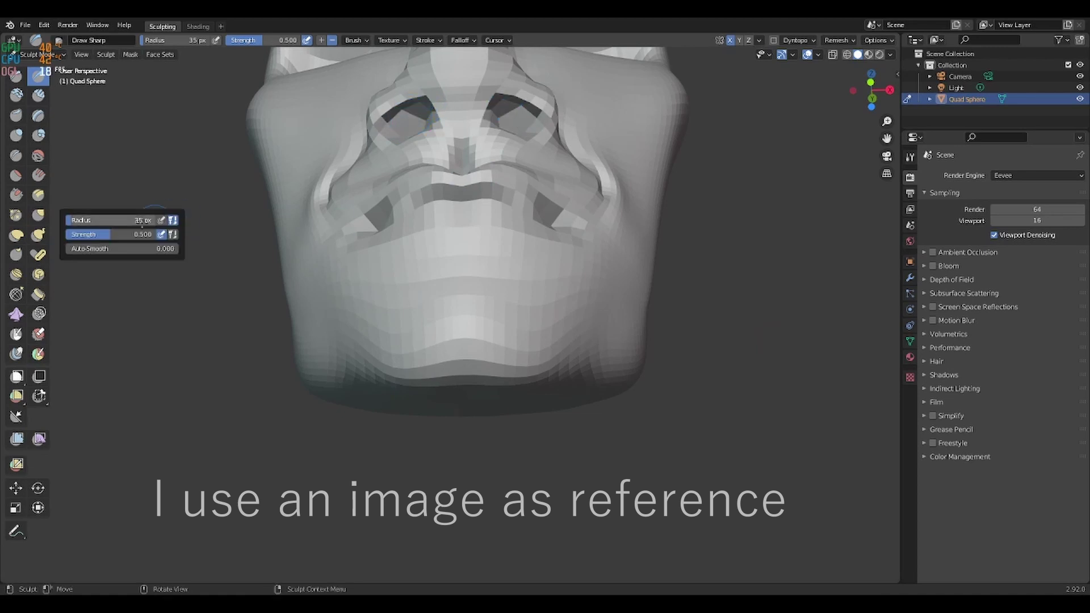
pyautogui.moveTo(117, 219); pyautogui.dragTo(156, 219)
pyautogui.moveTo(426, 122); pyautogui.dragTo(265, 272, button='middle')
# Carve sharper creases along the right and left sides of the nose and orbit to check.
pyautogui.moveTo(570, 108); pyautogui.dragTo(596, 296)
pyautogui.moveTo(488, 193); pyautogui.dragTo(468, 267)
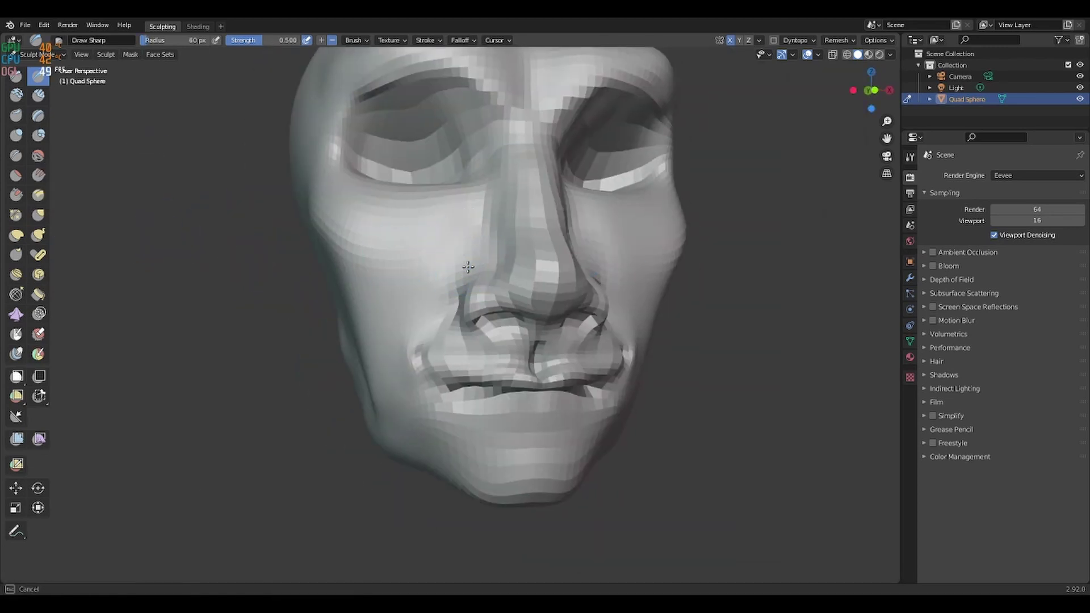
pyautogui.moveTo(489, 263); pyautogui.dragTo(443, 341, button='middle')
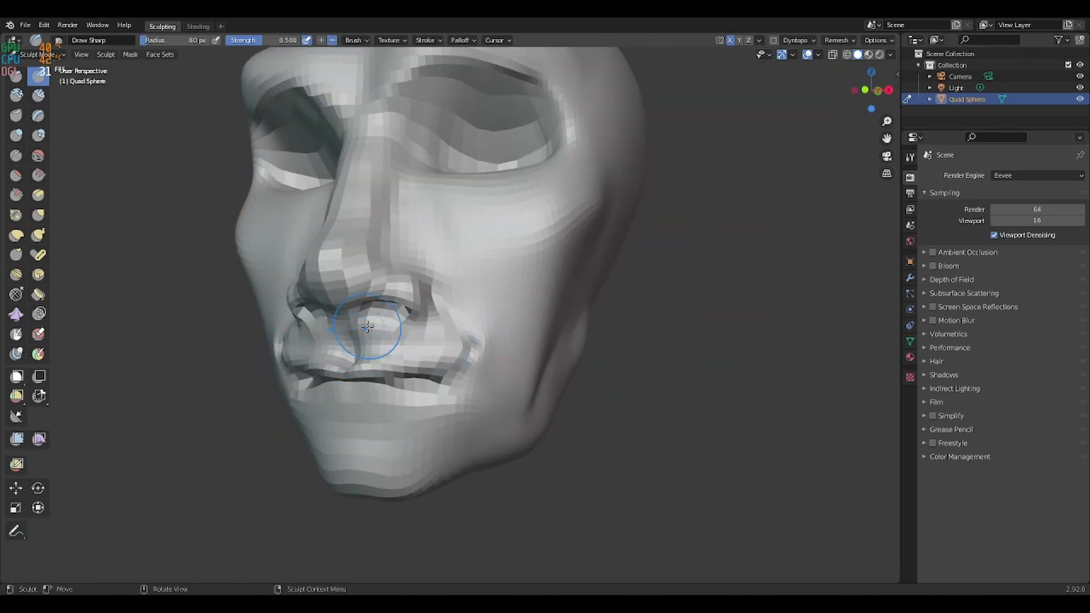
pyautogui.moveTo(348, 340)
pyautogui.mouseDown(button='middle')
pyautogui.moveTo(717, 390)
pyautogui.moveTo(450, 251)
pyautogui.mouseUp(button='middle')
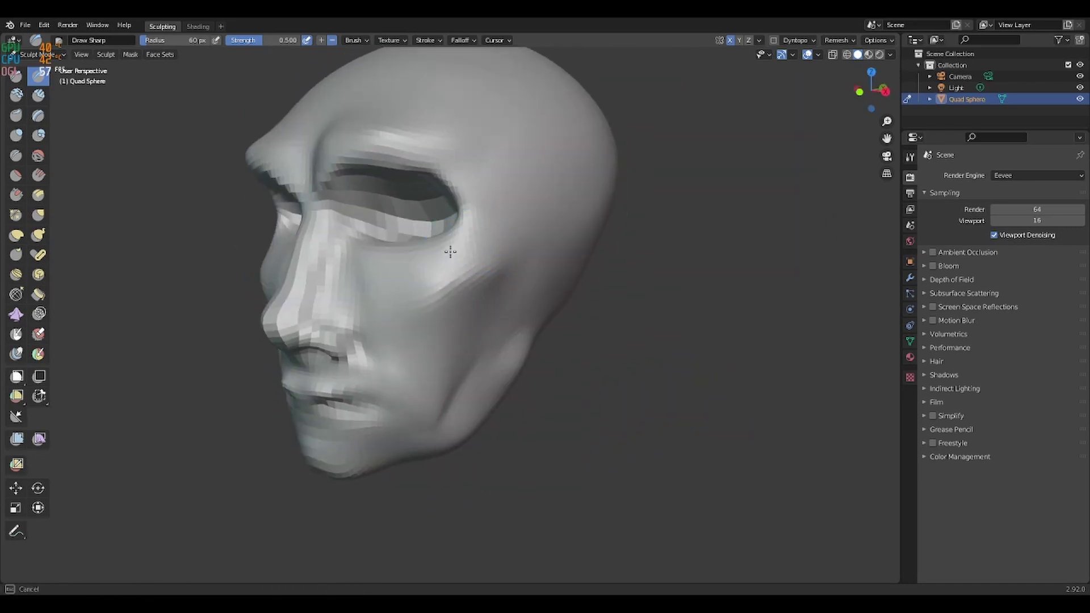
pyautogui.moveTo(450, 359)
pyautogui.mouseDown(button='middle')
pyautogui.moveTo(401, 183)
pyautogui.moveTo(358, 189)
pyautogui.mouseUp(button='middle')
# Raise the brush to 104 px and build up the forehead with mirrored Draw strokes.
pyautogui.moveTo(562, 151); pyautogui.dragTo(674, 224, button='middle')
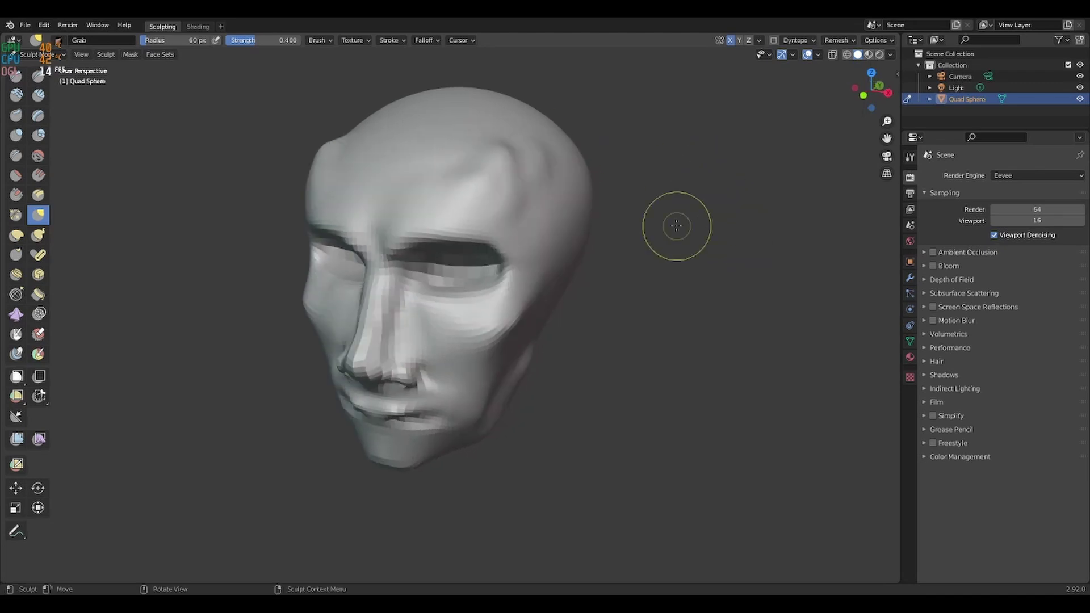
pyautogui.rightClick(674, 224)
pyautogui.moveTo(676, 243); pyautogui.dragTo(715, 243)
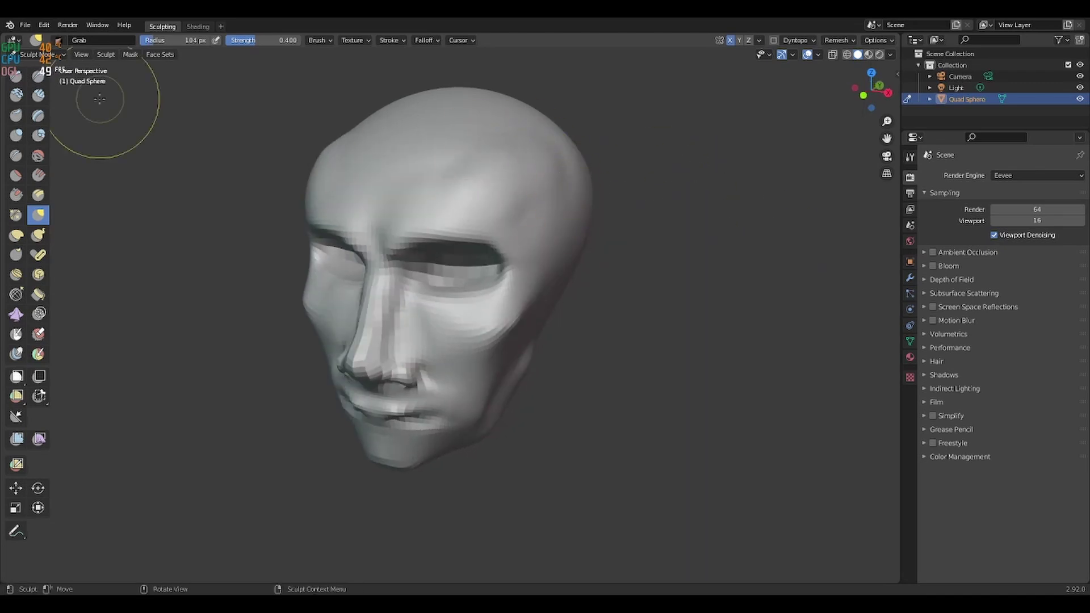
pyautogui.press('x')
pyautogui.moveTo(556, 152); pyautogui.dragTo(582, 160, button='middle')
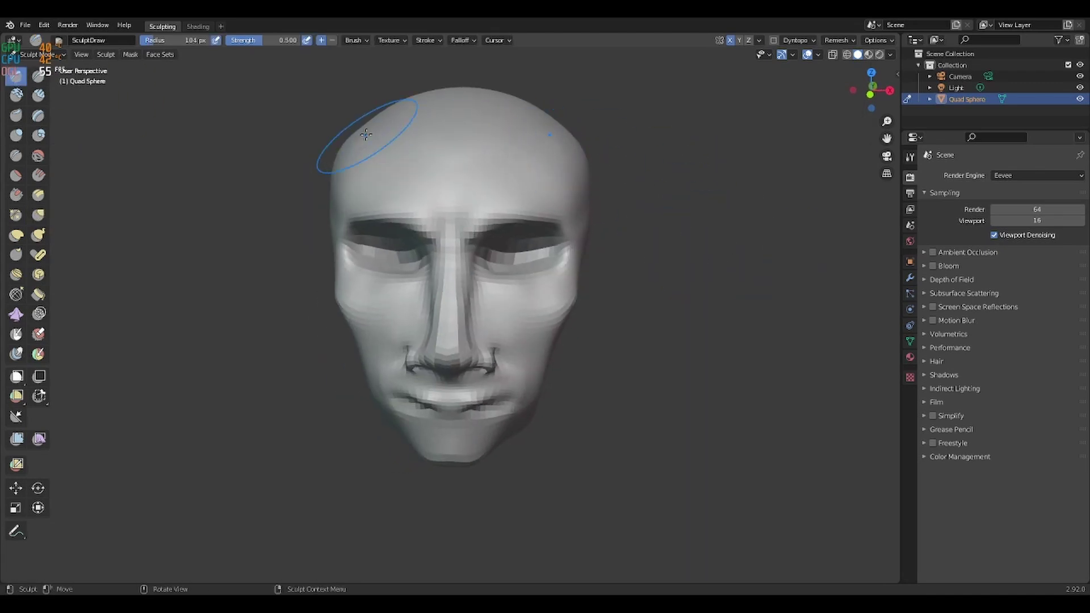
pyautogui.moveTo(366, 134)
pyautogui.mouseDown()
pyautogui.moveTo(441, 146)
pyautogui.moveTo(402, 134)
pyautogui.mouseUp()
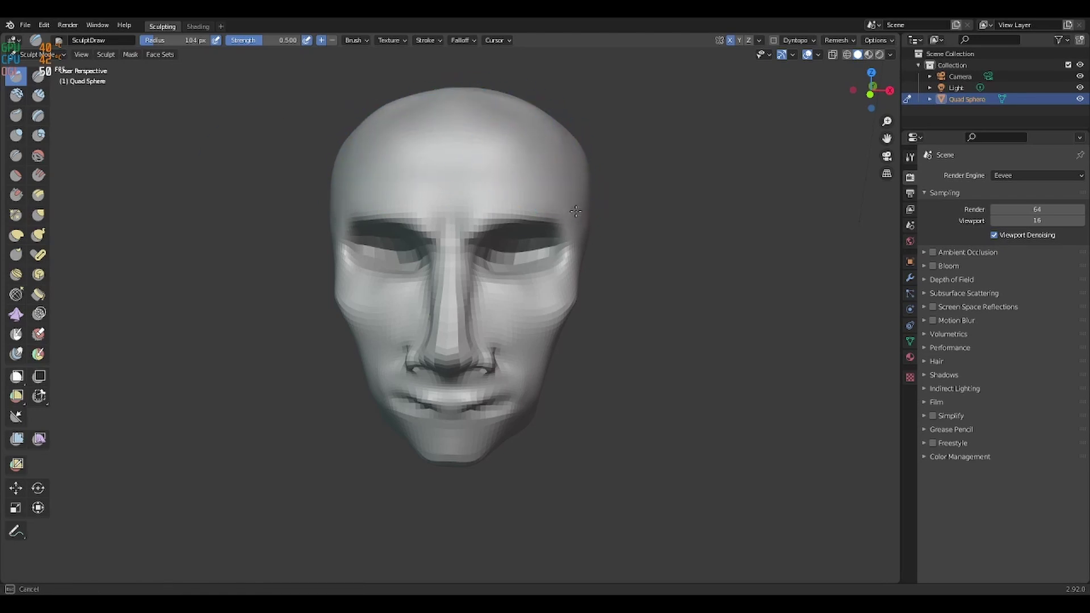
# Round out the skull sides with the Grab brush, viewing from above and the left.
pyautogui.moveTo(576, 212); pyautogui.dragTo(585, 371, button='middle')
pyautogui.press('g')
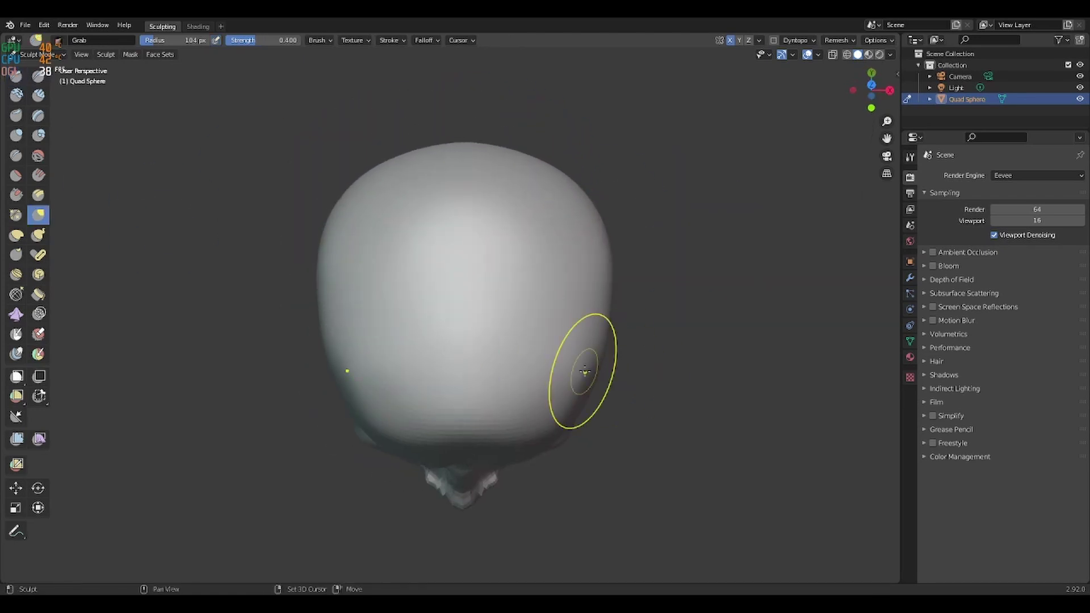
pyautogui.moveTo(535, 173); pyautogui.dragTo(528, 250, button='middle')
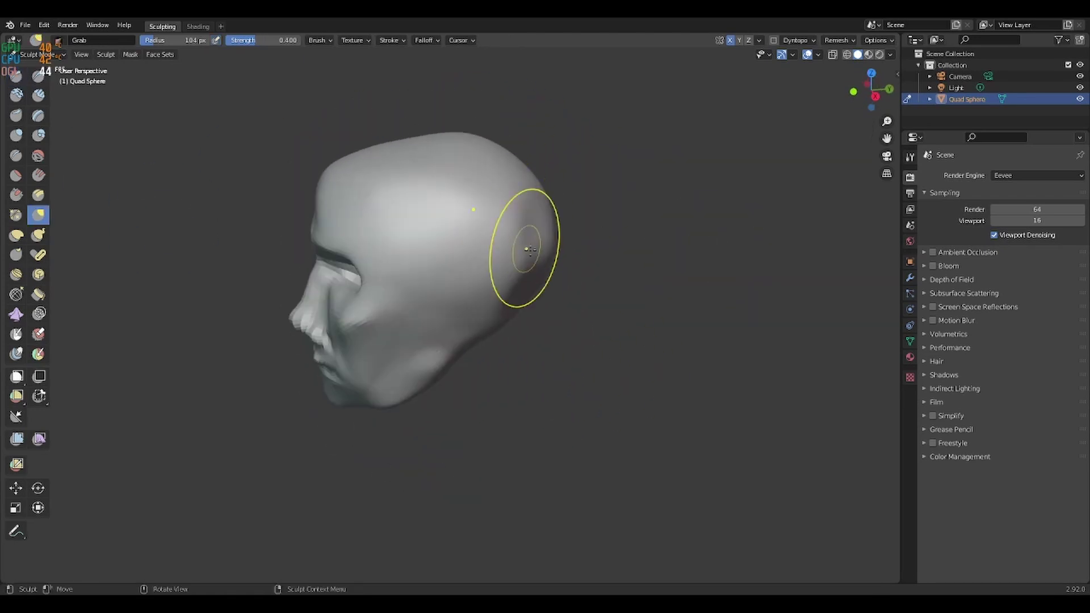
pyautogui.moveTo(630, 340); pyautogui.dragTo(454, 256, button='middle')
pyautogui.press('x')
pyautogui.scroll(5, 324, 196)
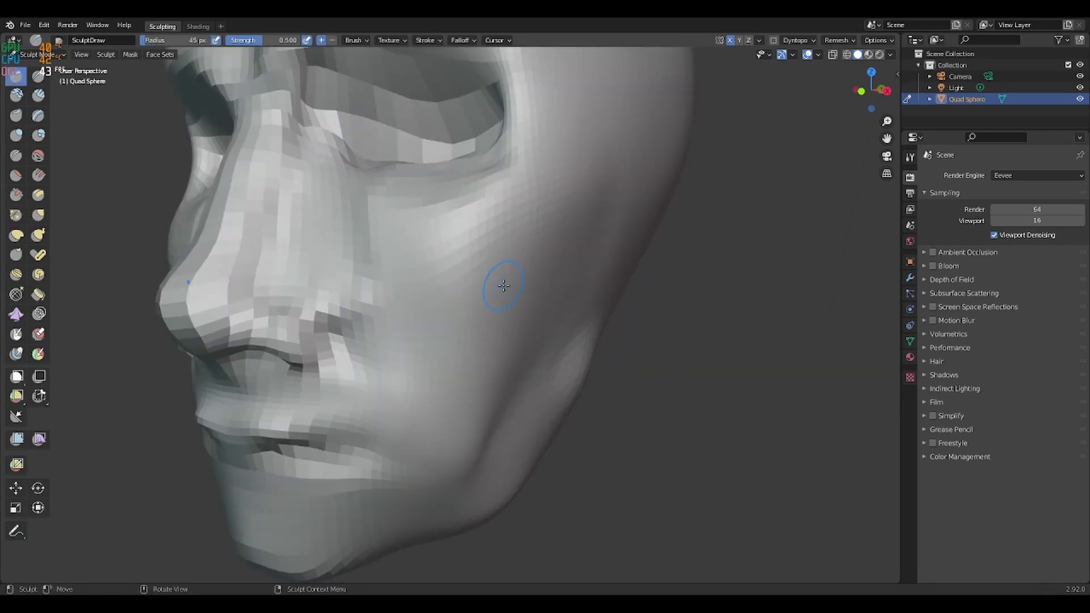
# Carve a crease from the inner eye corner down beside the nose to the nostril.
pyautogui.moveTo(503, 286)
pyautogui.mouseDown(button='middle')
pyautogui.moveTo(447, 261)
pyautogui.moveTo(478, 232)
pyautogui.mouseUp(button='middle')
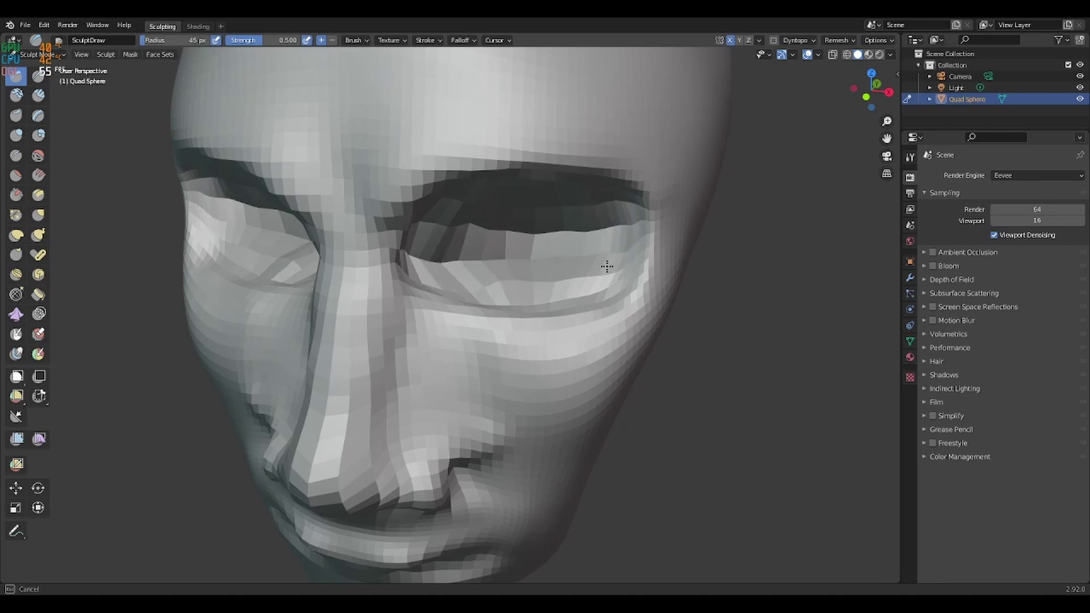
pyautogui.moveTo(391, 267); pyautogui.dragTo(432, 424)
pyautogui.moveTo(395, 295); pyautogui.dragTo(413, 445)
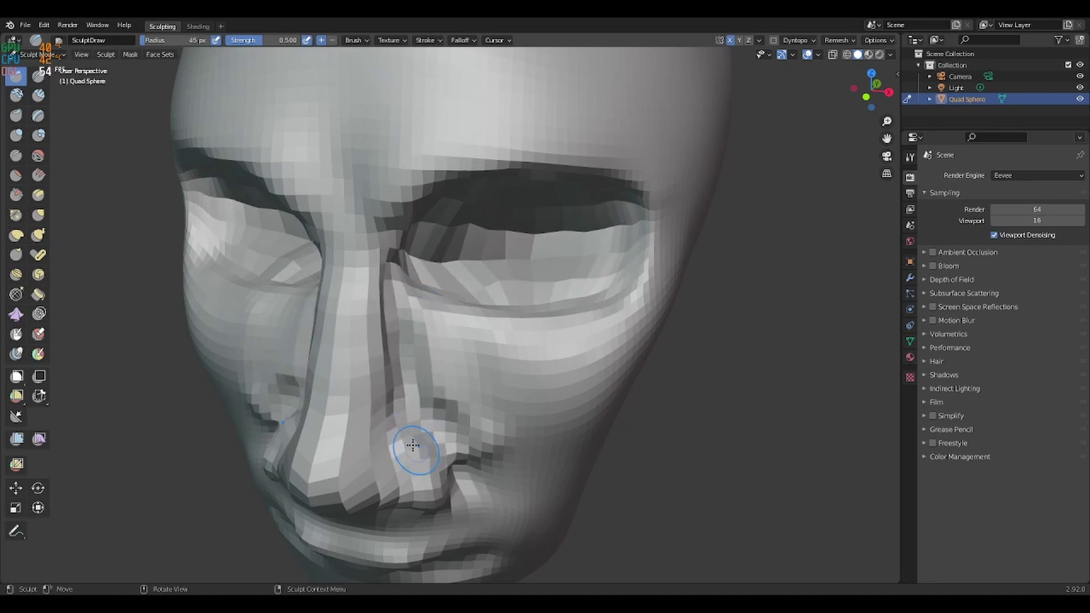
pyautogui.moveTo(400, 420); pyautogui.dragTo(540, 437, button='middle')
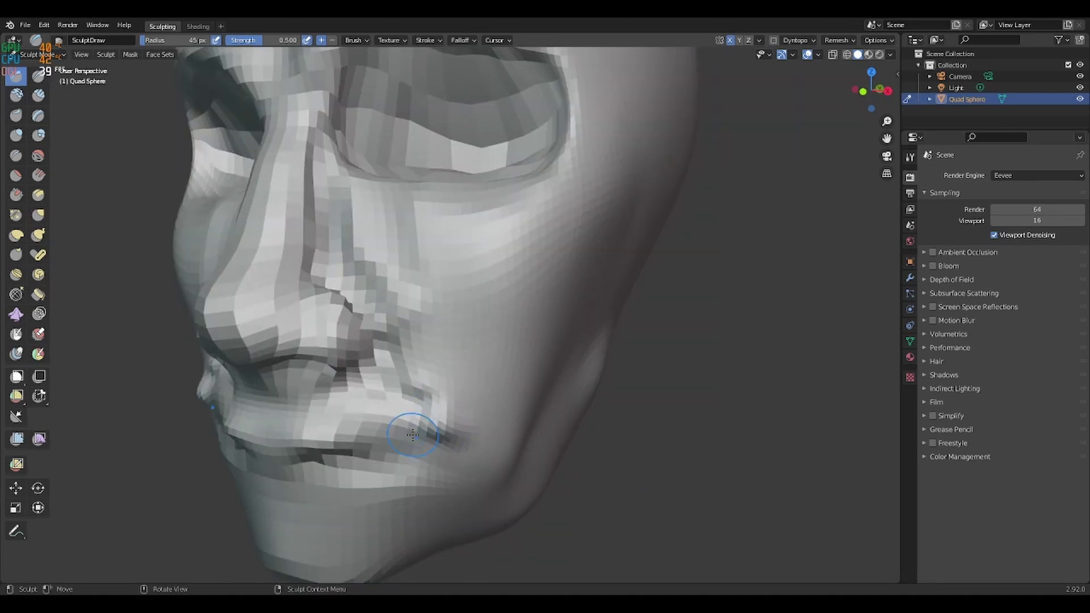
pyautogui.moveTo(413, 434); pyautogui.dragTo(359, 335, button='middle')
# Smooth the chin, lower lip and mouth corners, then widen the brush to 135 px.
pyautogui.moveTo(594, 447); pyautogui.dragTo(543, 448, button='middle')
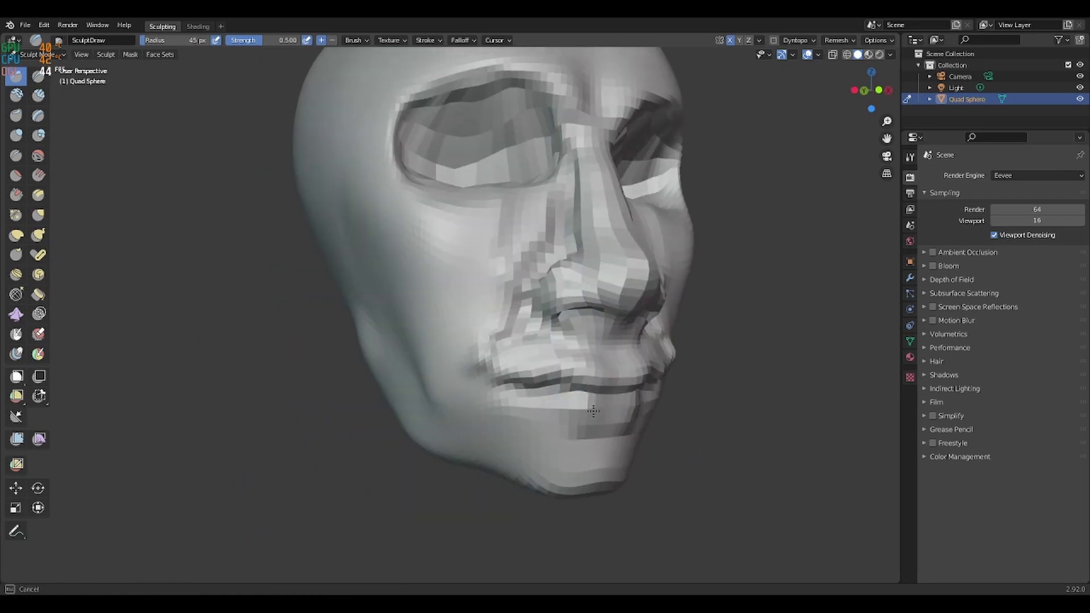
pyautogui.scroll(2, 543, 448)
pyautogui.moveTo(318, 480)
pyautogui.keyDown('shift'); pyautogui.mouseDown()
pyautogui.moveTo(492, 387)
pyautogui.moveTo(284, 397)
pyautogui.mouseUp(); pyautogui.keyUp('shift')
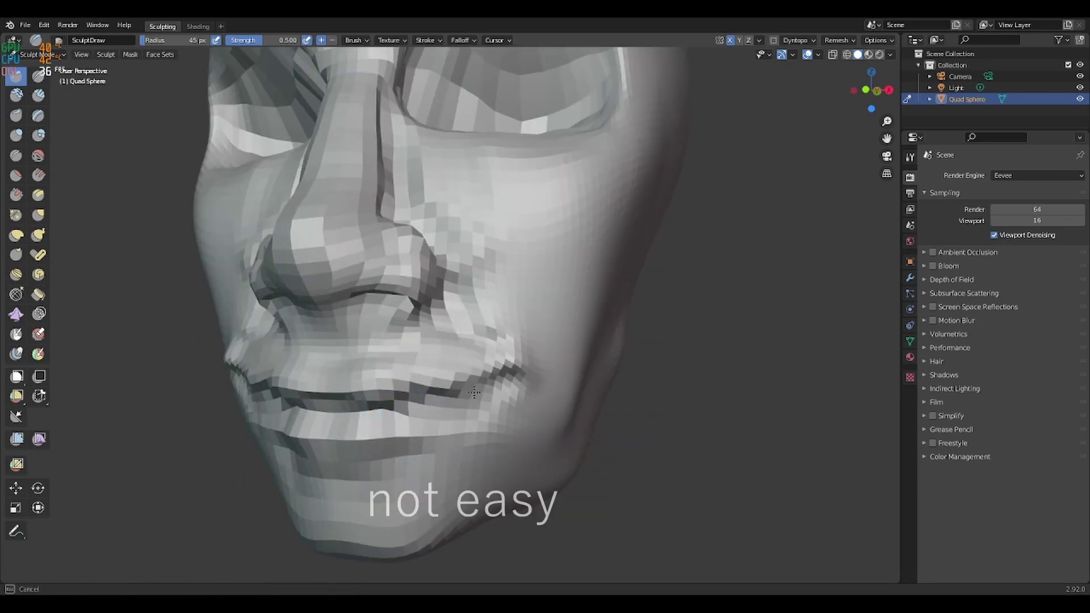
pyautogui.moveTo(284, 398); pyautogui.dragTo(302, 355, button='middle')
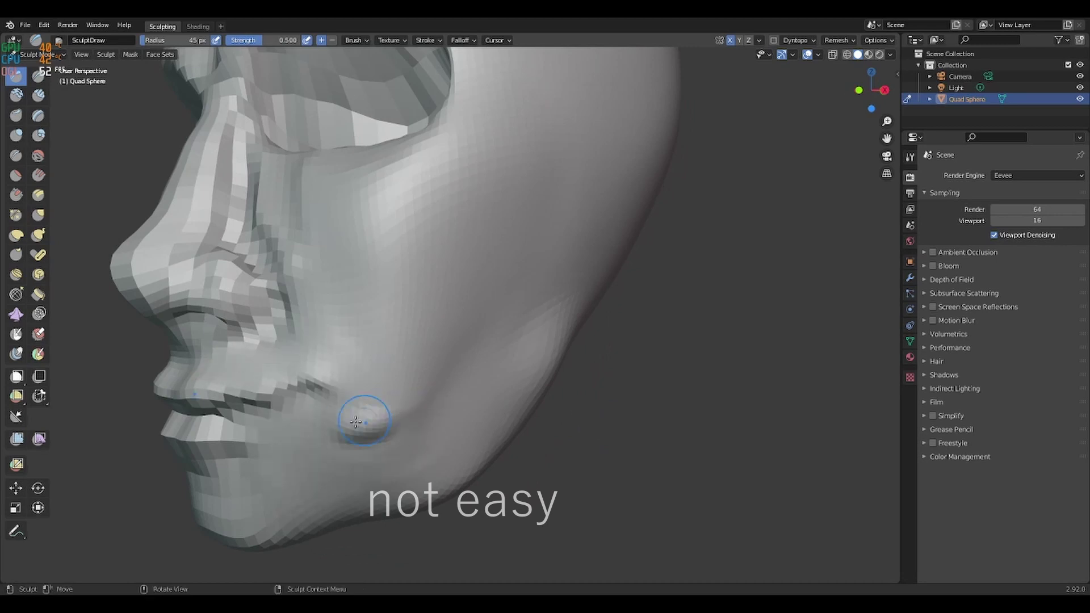
pyautogui.rightClick(764, 390)
pyautogui.moveTo(732, 370); pyautogui.dragTo(761, 370)
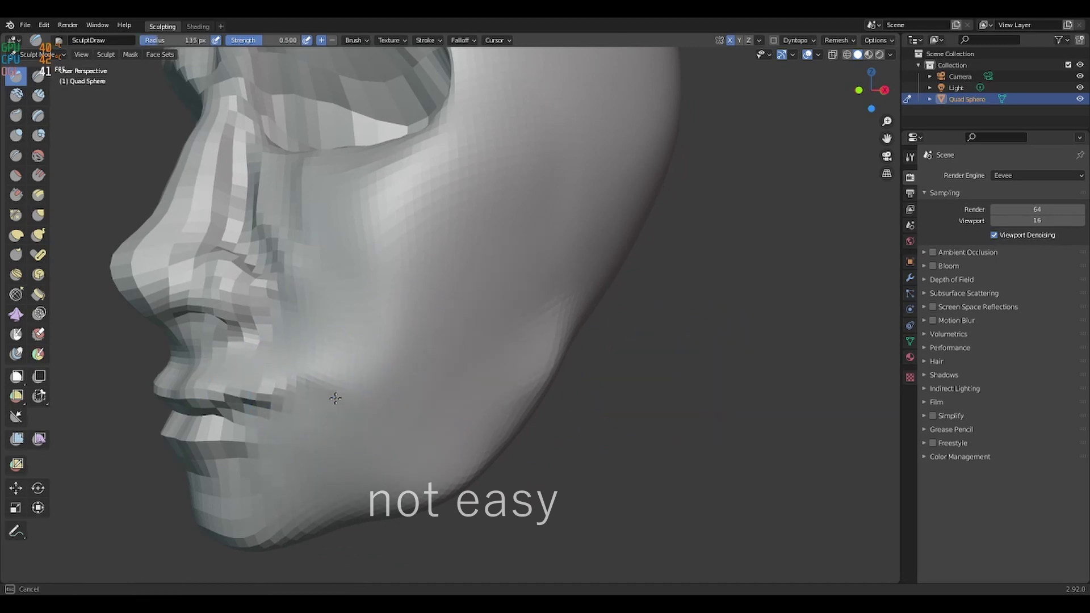
pyautogui.moveTo(251, 231)
pyautogui.mouseDown(button='middle')
pyautogui.moveTo(694, 401)
pyautogui.moveTo(689, 335)
pyautogui.mouseUp(button='middle')
# Carve and deepen both nostril openings with the Draw Sharp brush.
pyautogui.press('g')
pyautogui.scroll(3, 689, 385)
pyautogui.click(38, 74)
pyautogui.moveTo(420, 136)
pyautogui.mouseDown()
pyautogui.moveTo(463, 137)
pyautogui.moveTo(477, 102)
pyautogui.mouseUp()
pyautogui.moveTo(415, 158); pyautogui.dragTo(448, 137)
pyautogui.click(38, 74)
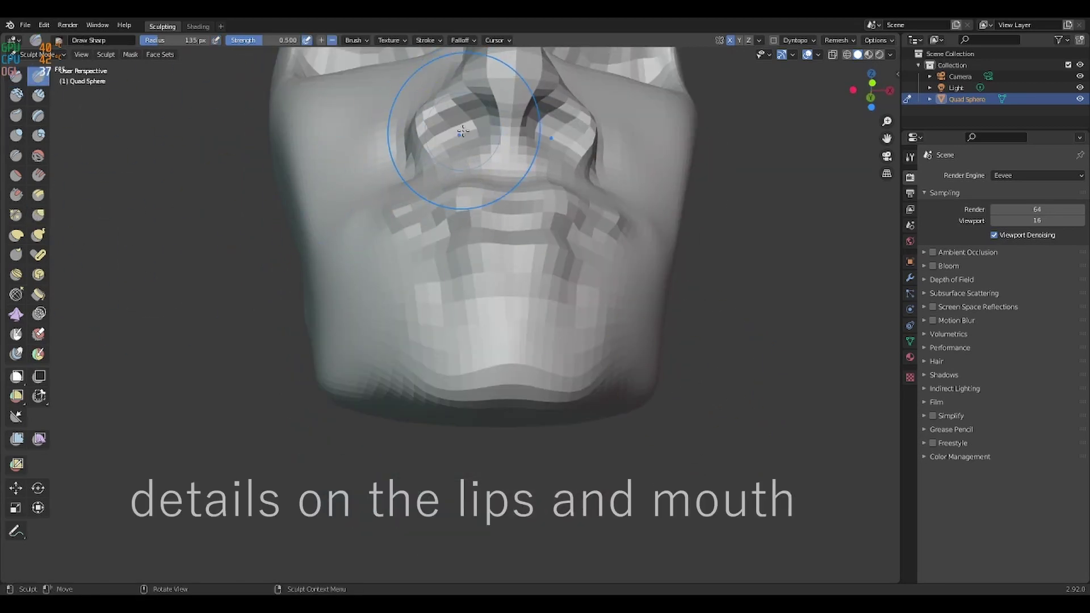
pyautogui.moveTo(545, 131); pyautogui.dragTo(562, 114)
pyautogui.moveTo(443, 130)
pyautogui.mouseDown()
pyautogui.moveTo(475, 105)
pyautogui.moveTo(448, 130)
pyautogui.mouseUp()
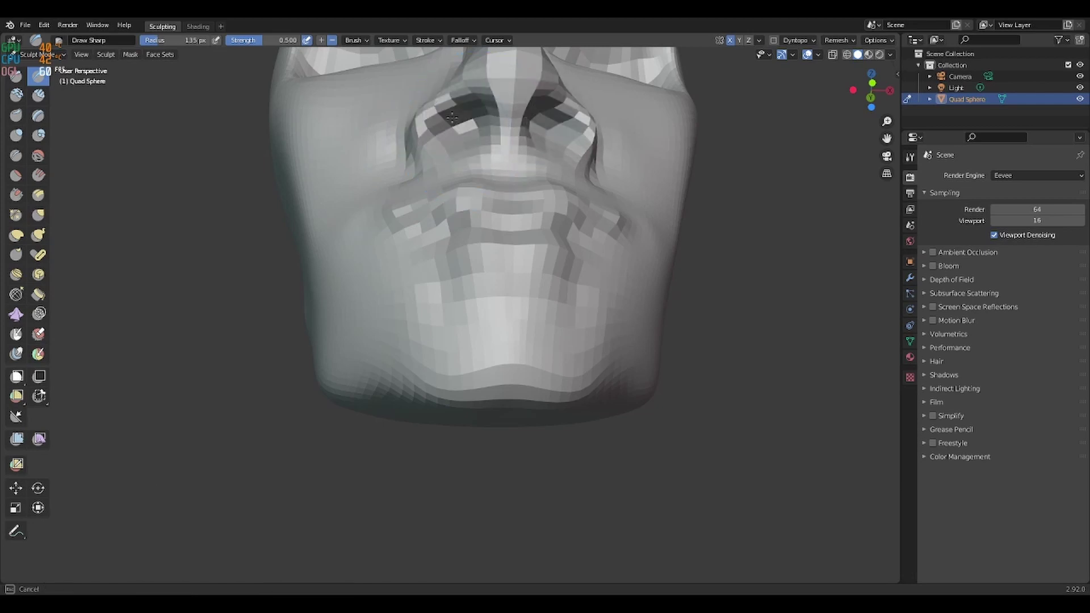
# Add a small stroke beside the nose, then build up and smooth the cheek bulge.
pyautogui.moveTo(365, 206); pyautogui.dragTo(378, 262, button='middle')
pyautogui.moveTo(424, 247); pyautogui.dragTo(392, 278)
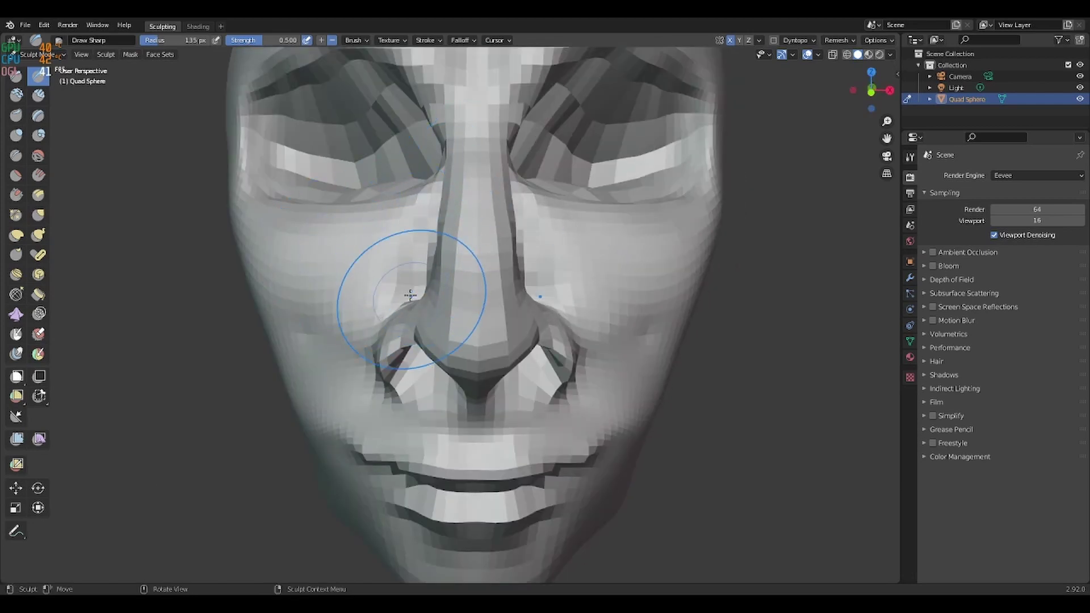
pyautogui.moveTo(391, 278)
pyautogui.mouseDown(button='middle')
pyautogui.moveTo(687, 232)
pyautogui.moveTo(280, 263)
pyautogui.mouseUp(button='middle')
pyautogui.press('g')
pyautogui.press('x')
pyautogui.moveTo(280, 263)
pyautogui.mouseDown()
pyautogui.moveTo(287, 311)
pyautogui.moveTo(275, 354)
pyautogui.moveTo(340, 353)
pyautogui.moveTo(329, 437)
pyautogui.moveTo(340, 364)
pyautogui.mouseUp()
pyautogui.moveTo(487, 296)
pyautogui.mouseDown(button='middle')
pyautogui.moveTo(496, 237)
pyautogui.moveTo(549, 250)
pyautogui.mouseUp(button='middle')
pyautogui.scroll(-3, 522, 244)
# Carve both eye sockets deeper symmetrically with the Draw Sharp brush.
pyautogui.press('g')
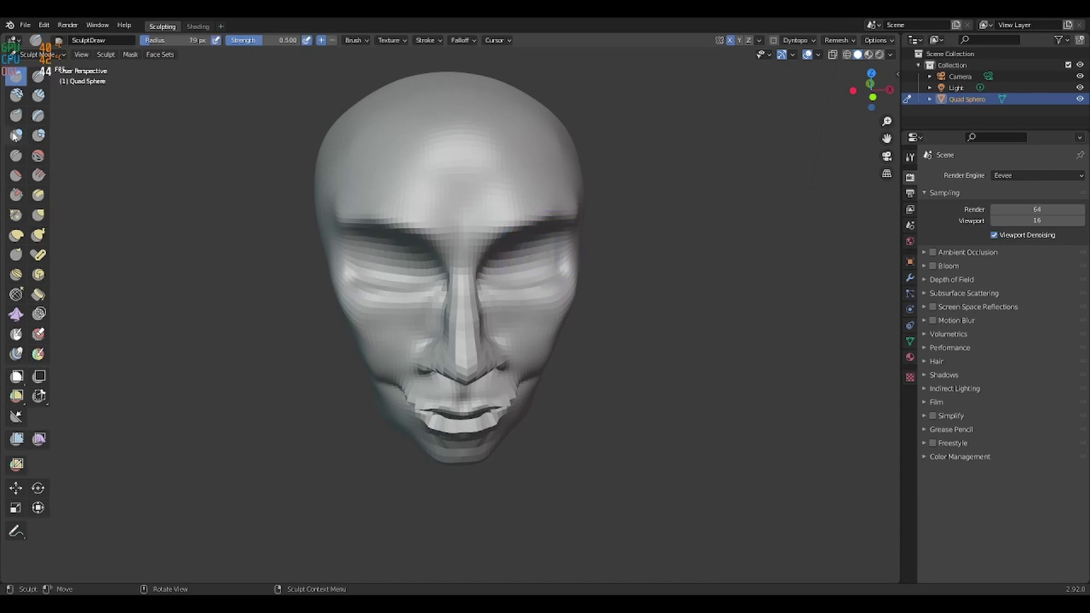
pyautogui.moveTo(408, 255); pyautogui.dragTo(409, 256)
pyautogui.moveTo(409, 256); pyautogui.dragTo(397, 258, button='middle')
pyautogui.hotkey('shift', 'space')
pyautogui.scroll(3, 397, 258)
pyautogui.moveTo(466, 272)
pyautogui.mouseDown()
pyautogui.moveTo(567, 267)
pyautogui.moveTo(568, 255)
pyautogui.mouseUp()
pyautogui.moveTo(471, 249); pyautogui.dragTo(547, 238)
# Build up the brows and deepen the brow crease near the nose.
pyautogui.moveTo(548, 238); pyautogui.dragTo(705, 244, button='middle')
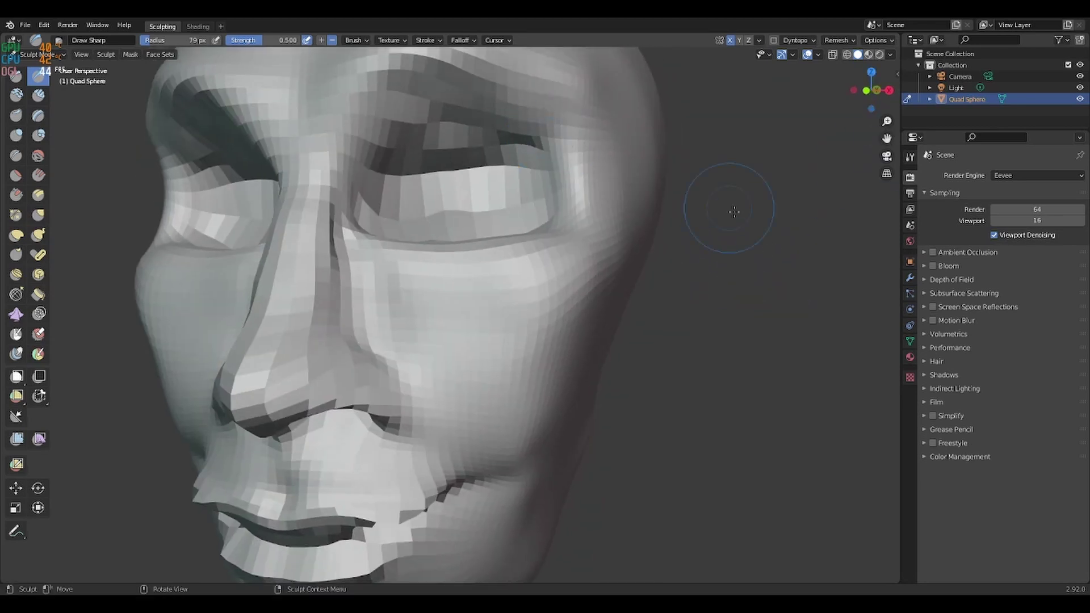
pyautogui.moveTo(730, 207); pyautogui.dragTo(499, 171, button='middle')
pyautogui.scroll(2, 500, 171)
pyautogui.moveTo(488, 171); pyautogui.dragTo(590, 170)
pyautogui.moveTo(625, 215); pyautogui.dragTo(614, 275)
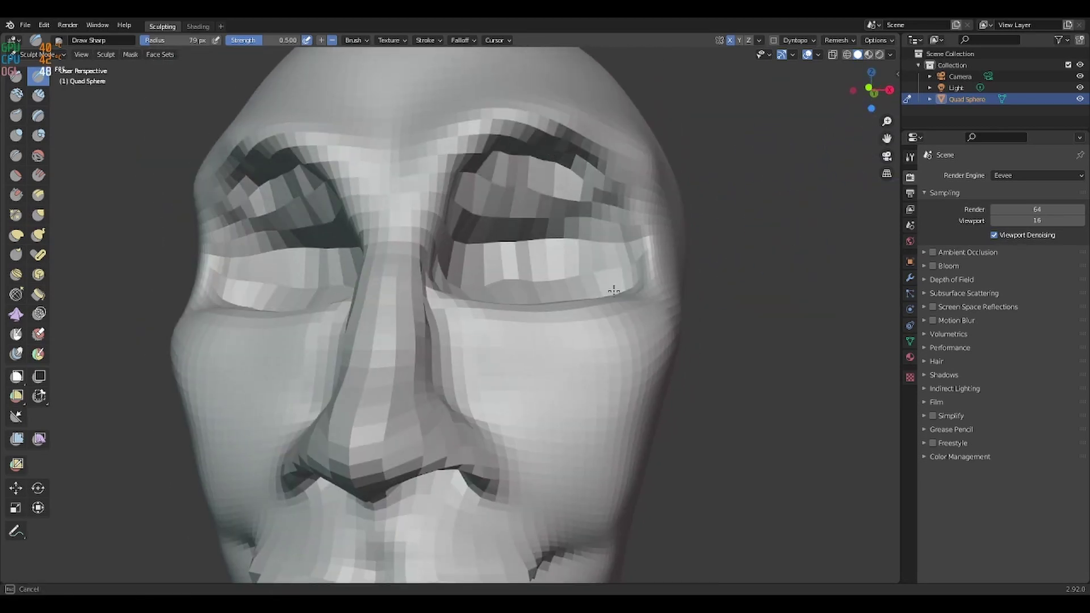
pyautogui.moveTo(625, 170); pyautogui.dragTo(449, 190)
# Carve the eye sockets deeper under the brows and fill out the brows.
pyautogui.moveTo(506, 166); pyautogui.dragTo(613, 170)
pyautogui.moveTo(471, 171)
pyautogui.mouseDown()
pyautogui.moveTo(590, 266)
pyautogui.moveTo(648, 227)
pyautogui.mouseUp()
pyautogui.moveTo(567, 170)
pyautogui.mouseDown()
pyautogui.moveTo(481, 215)
pyautogui.moveTo(596, 170)
pyautogui.moveTo(466, 164)
pyautogui.moveTo(636, 227)
pyautogui.mouseUp()
pyautogui.moveTo(709, 216)
pyautogui.mouseDown(button='middle')
pyautogui.moveTo(634, 201)
pyautogui.moveTo(499, 363)
pyautogui.moveTo(633, 352)
pyautogui.moveTo(553, 299)
pyautogui.mouseUp(button='middle')
pyautogui.press('x')
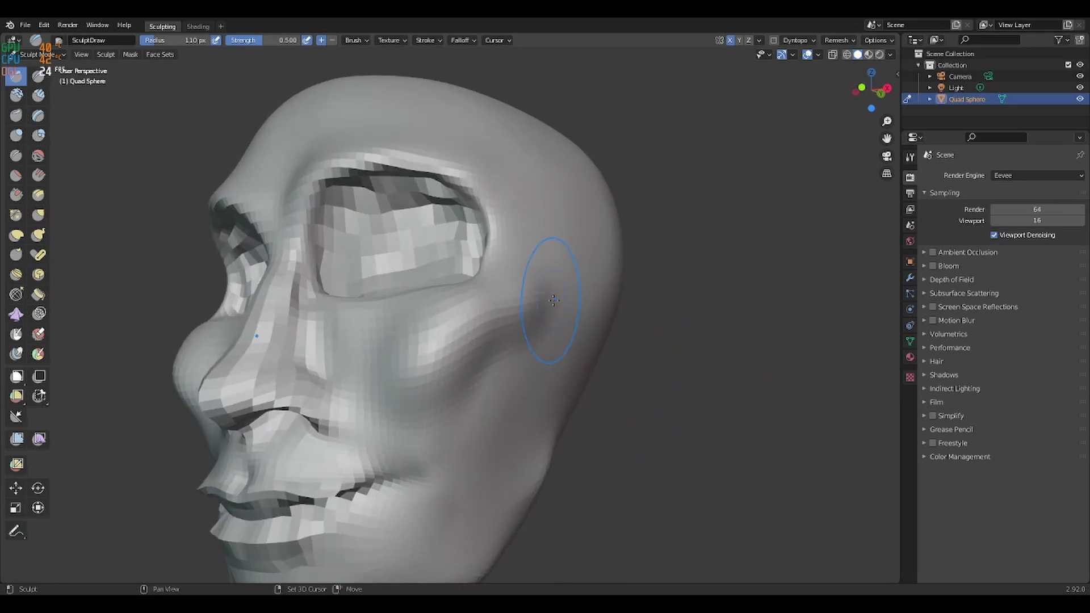
pyautogui.moveTo(671, 319); pyautogui.dragTo(564, 487, button='middle')
# Paint a C-shaped ear outline as a mask on the side of the head, then set a 250 px brush.
pyautogui.press('m')
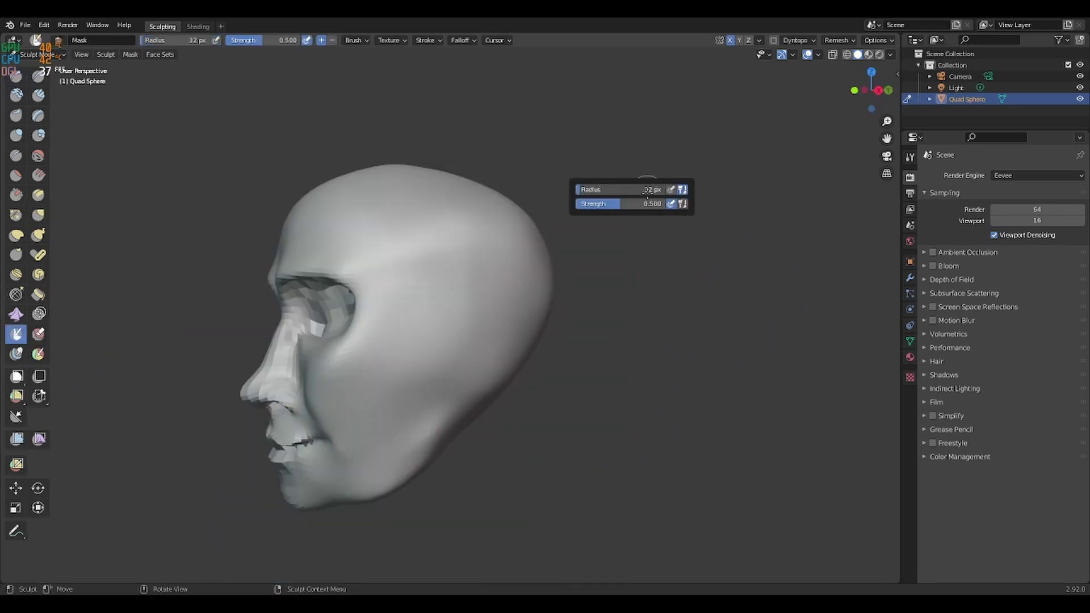
pyautogui.scroll(4, 305, 256)
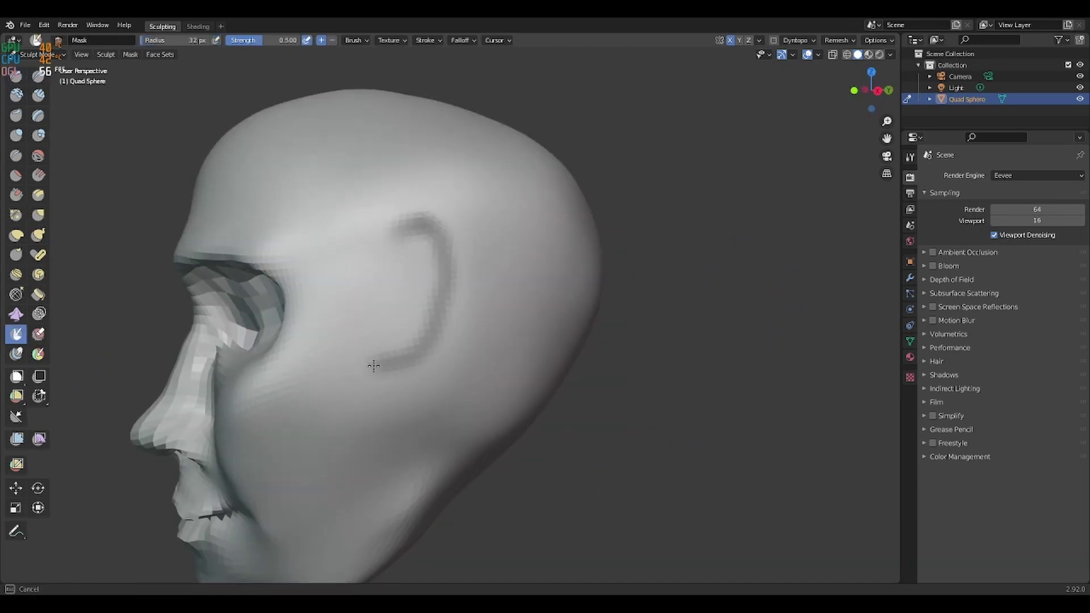
pyautogui.hotkey('ctrl', 'z')
pyautogui.moveTo(394, 237); pyautogui.dragTo(456, 336)
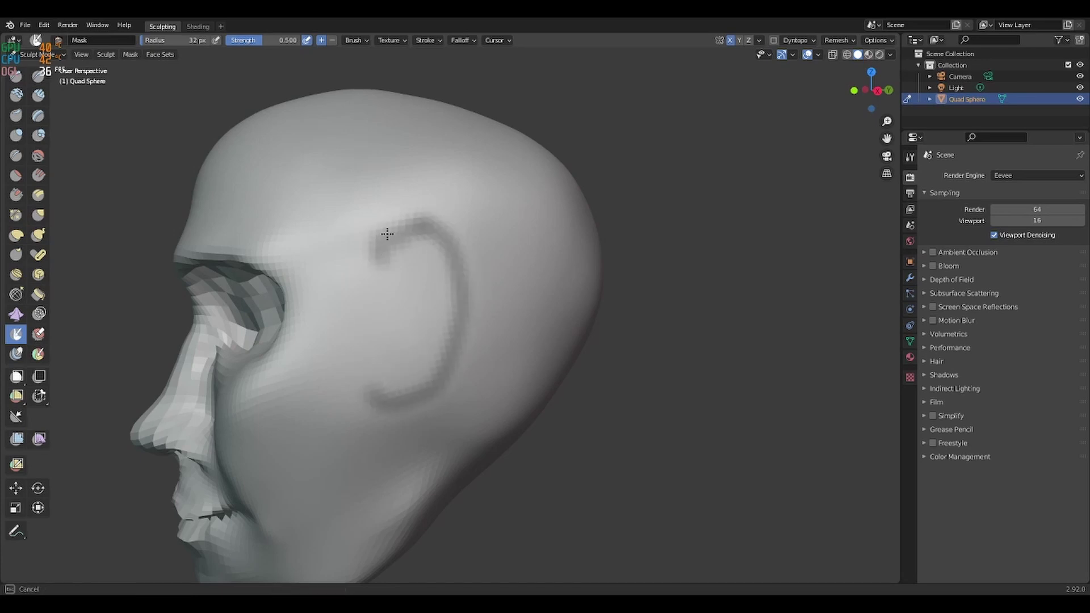
pyautogui.press('f')
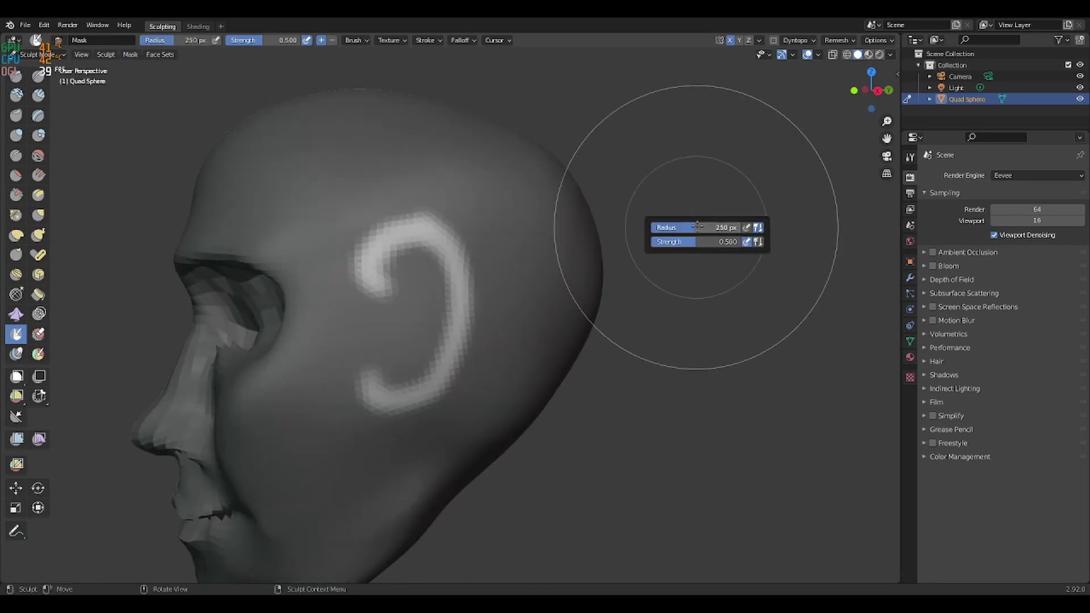
pyautogui.click(682, 369)
pyautogui.moveTo(653, 397); pyautogui.dragTo(747, 381, button='middle')
# Pull the masked ear out from the head with Snake Hook, then shrink the brush to 122 px.
pyautogui.press('k')
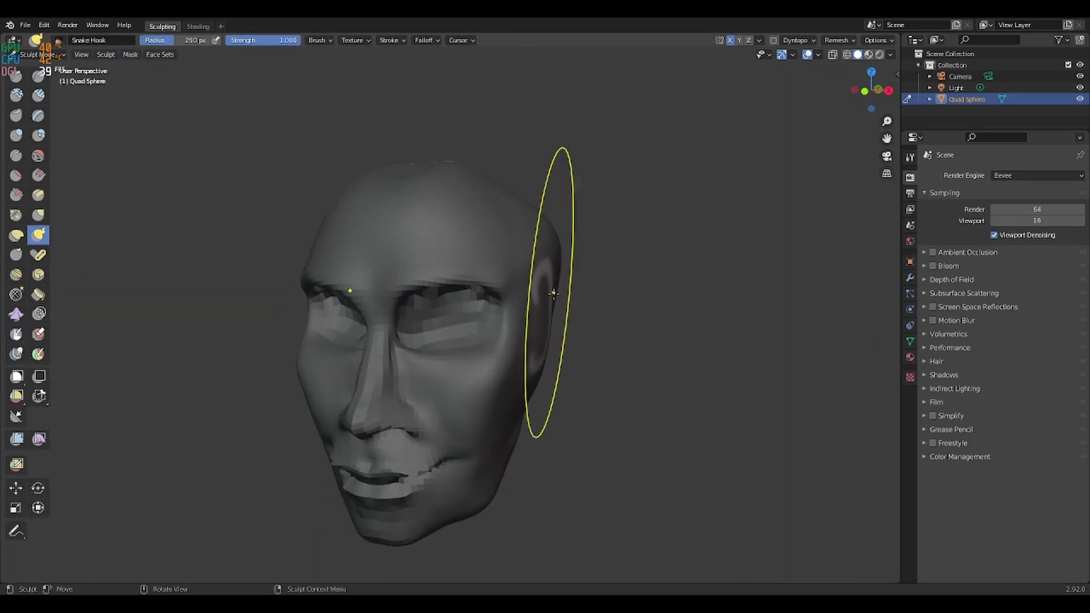
pyautogui.moveTo(557, 289); pyautogui.dragTo(472, 382, button='middle')
pyautogui.moveTo(327, 373); pyautogui.dragTo(624, 340, button='middle')
pyautogui.press('f')
pyautogui.click(615, 158)
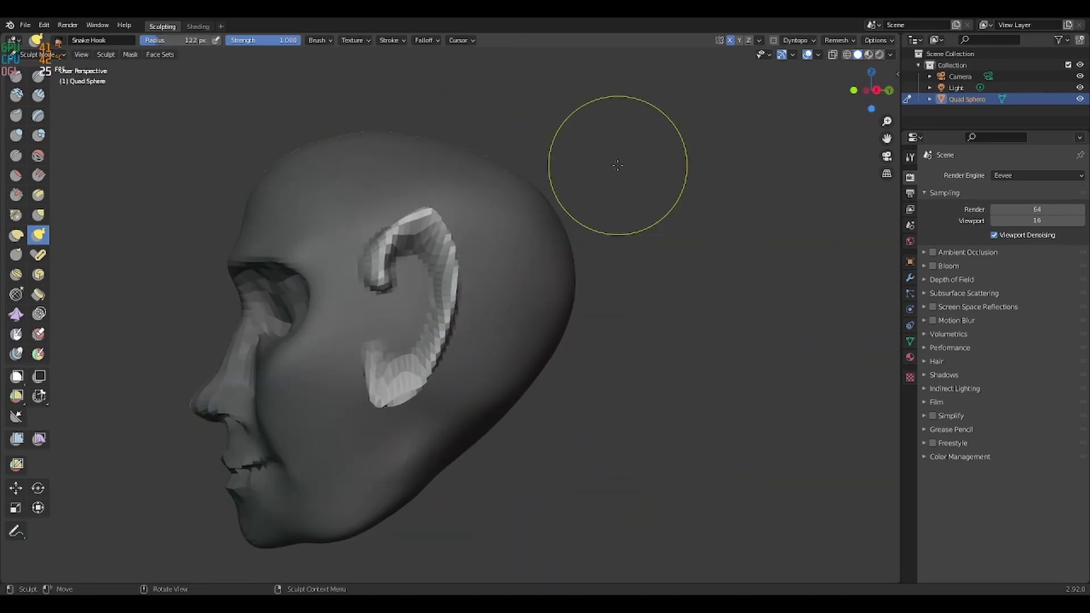
# Clear the mask from the whole head.
pyautogui.click(130, 53)
pyautogui.click(142, 95)
pyautogui.click(130, 54)
pyautogui.click(142, 110)
pyautogui.hotkey('ctrl', 'z')
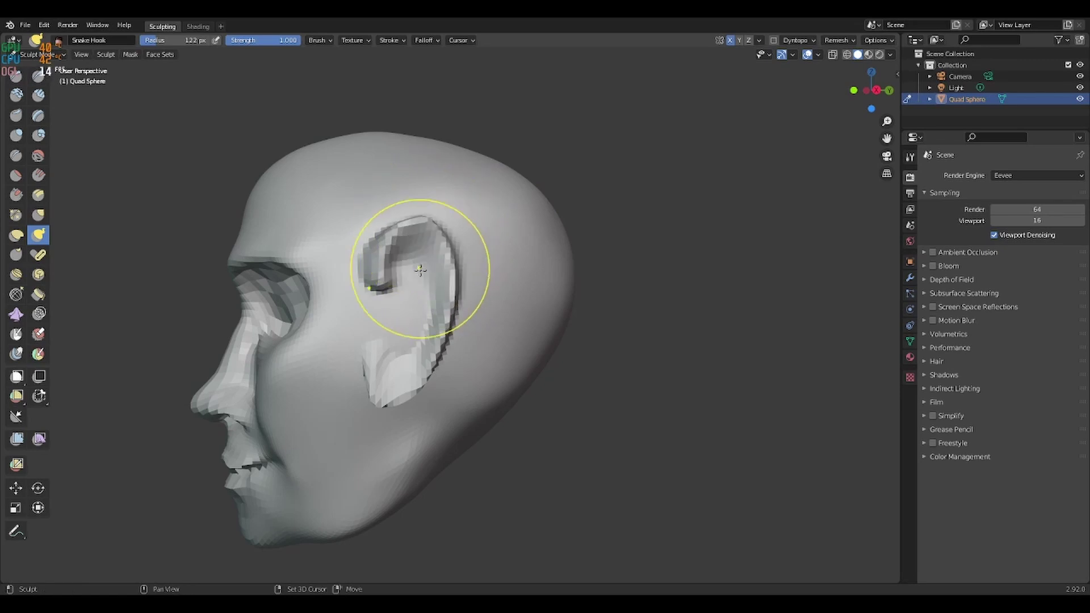
# Carve a groove along the inner ear down to the lobe with a 57 px brush.
pyautogui.moveTo(517, 330); pyautogui.dragTo(621, 336, button='middle')
pyautogui.hotkey('shift', 'x')
pyautogui.rightClick(687, 204)
pyautogui.moveTo(687, 201); pyautogui.dragTo(664, 201)
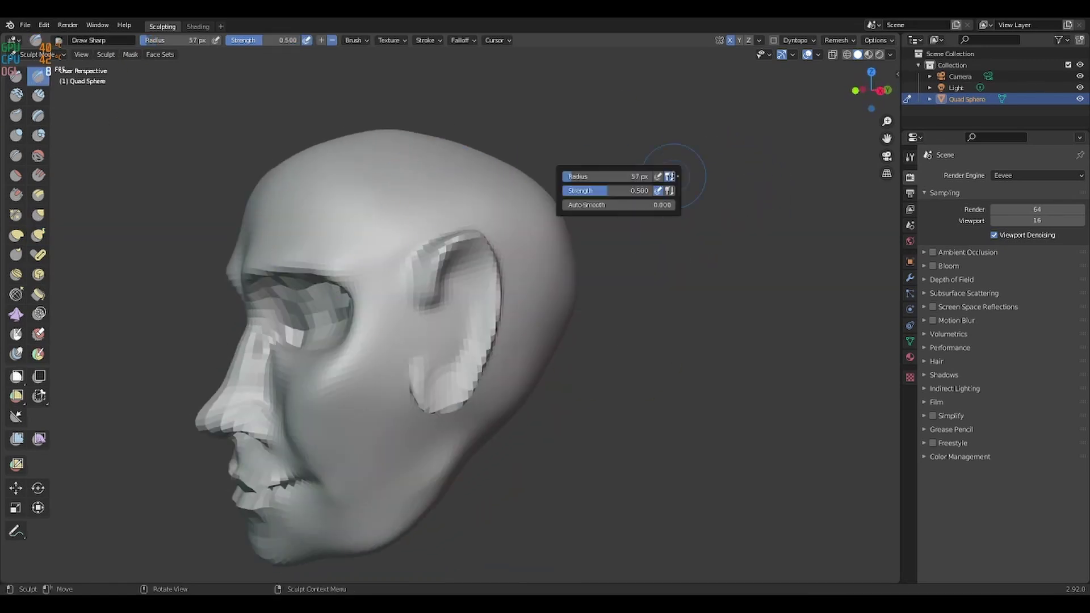
pyautogui.scroll(5, 318, 246)
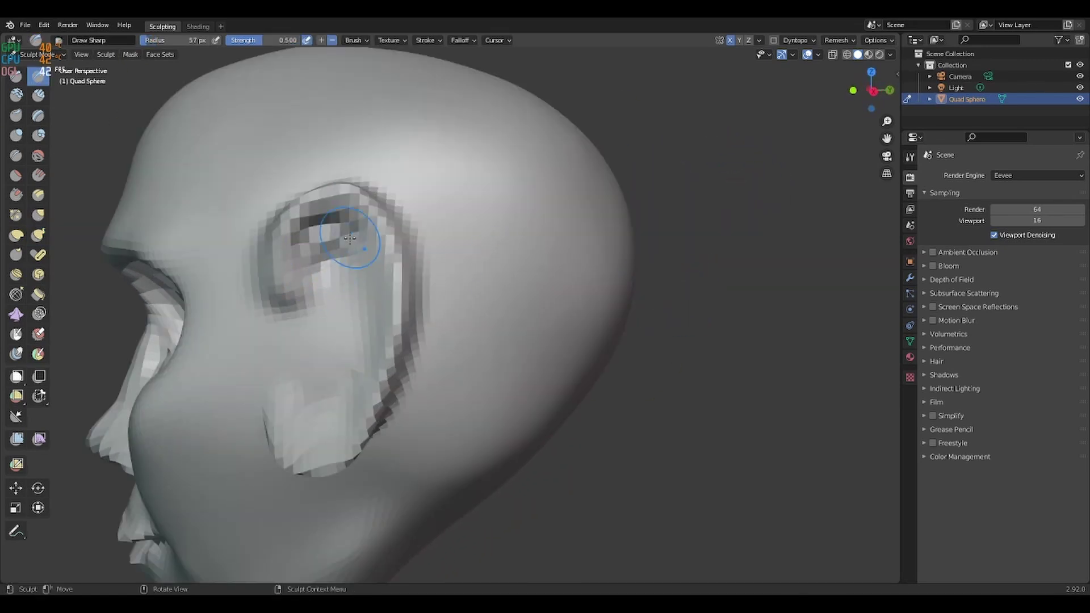
pyautogui.moveTo(350, 237); pyautogui.dragTo(340, 390)
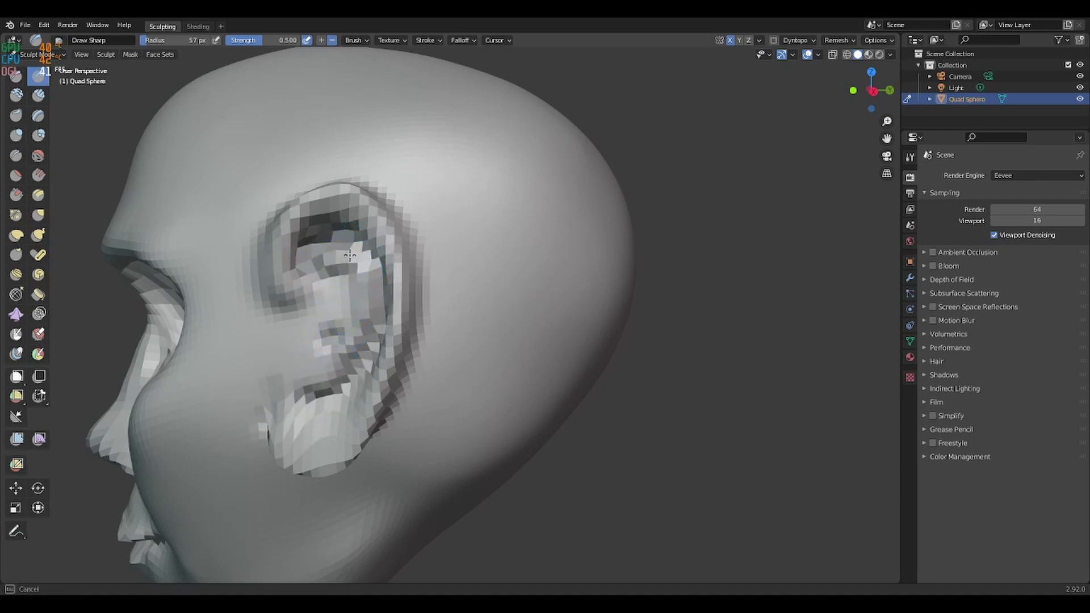
# Resize the brush to 157 px, then switch to the Draw brush at 26 px for ear detail.
pyautogui.rightClick(709, 196)
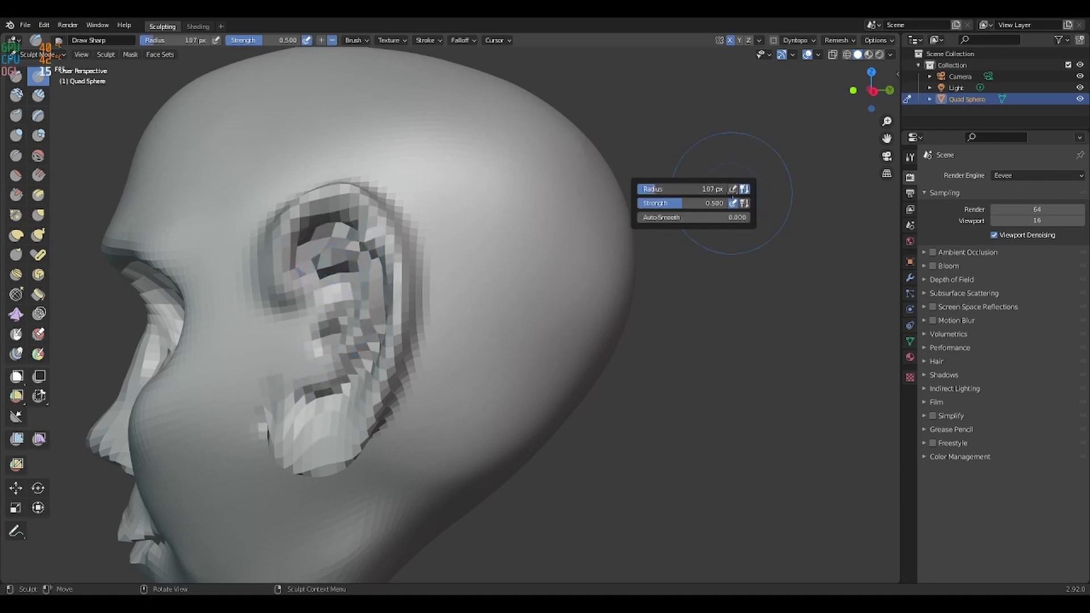
pyautogui.moveTo(682, 188); pyautogui.dragTo(732, 187)
pyautogui.moveTo(363, 296)
pyautogui.mouseDown(button='middle')
pyautogui.moveTo(484, 310)
pyautogui.moveTo(732, 216)
pyautogui.mouseUp(button='middle')
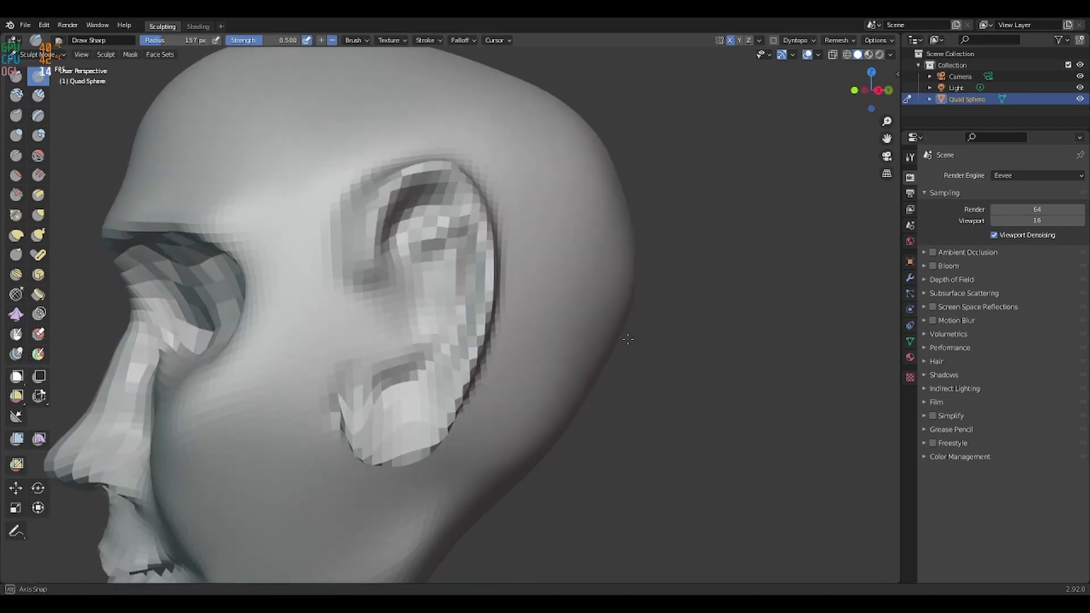
pyautogui.rightClick(732, 216)
pyautogui.press('x')
pyautogui.rightClick(675, 244)
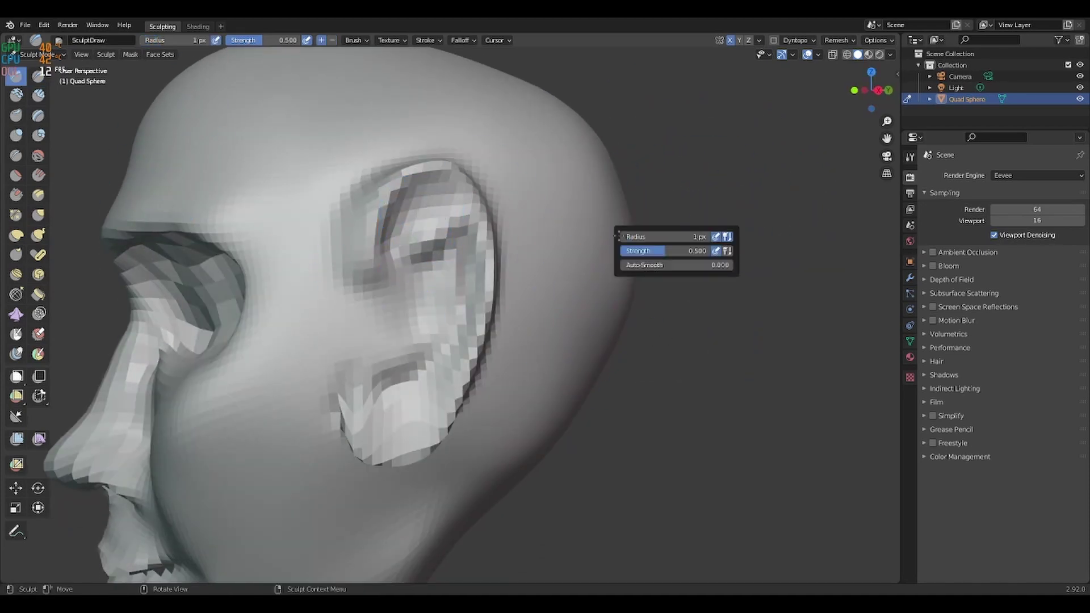
pyautogui.moveTo(681, 233); pyautogui.dragTo(653, 234)
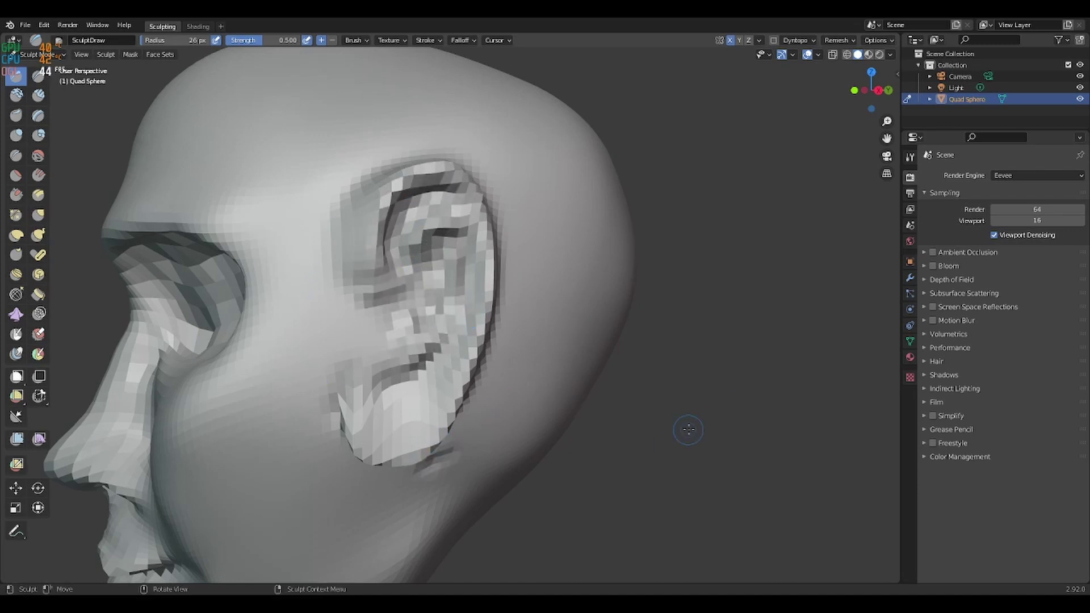
# Carve a crease along the back rim of the ear with a 42 px Draw Sharp brush.
pyautogui.press('f')
pyautogui.click(706, 397)
pyautogui.moveTo(706, 396); pyautogui.dragTo(628, 413, button='middle')
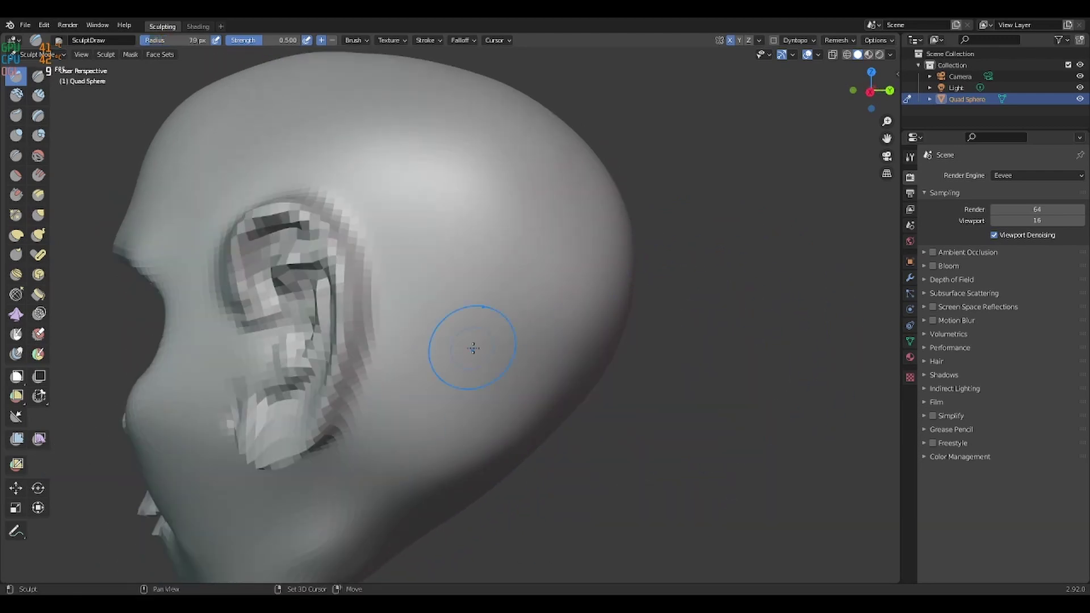
pyautogui.rightClick(676, 210)
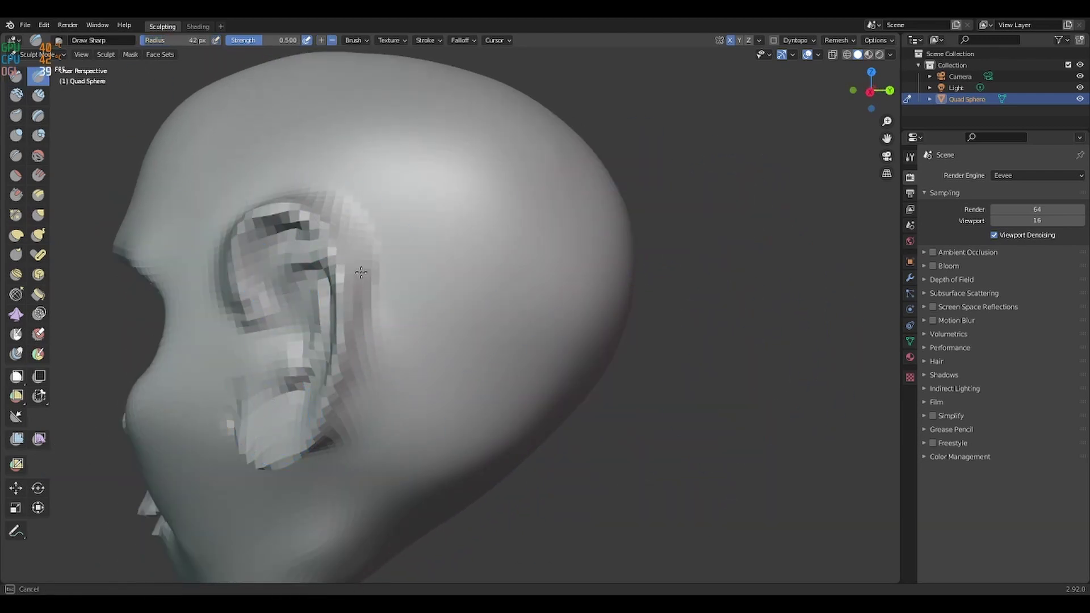
pyautogui.moveTo(340, 318); pyautogui.dragTo(327, 369, button='middle')
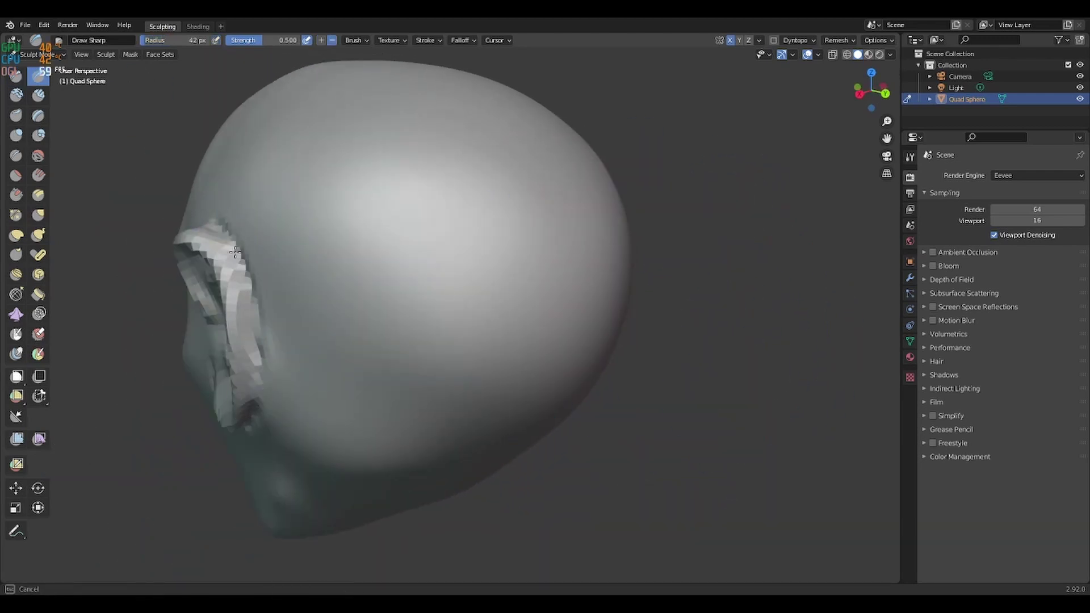
# Refine the ear shape from behind and enlarge the brush to 235 px.
pyautogui.moveTo(235, 251); pyautogui.dragTo(264, 319)
pyautogui.scroll(3, 596, 413)
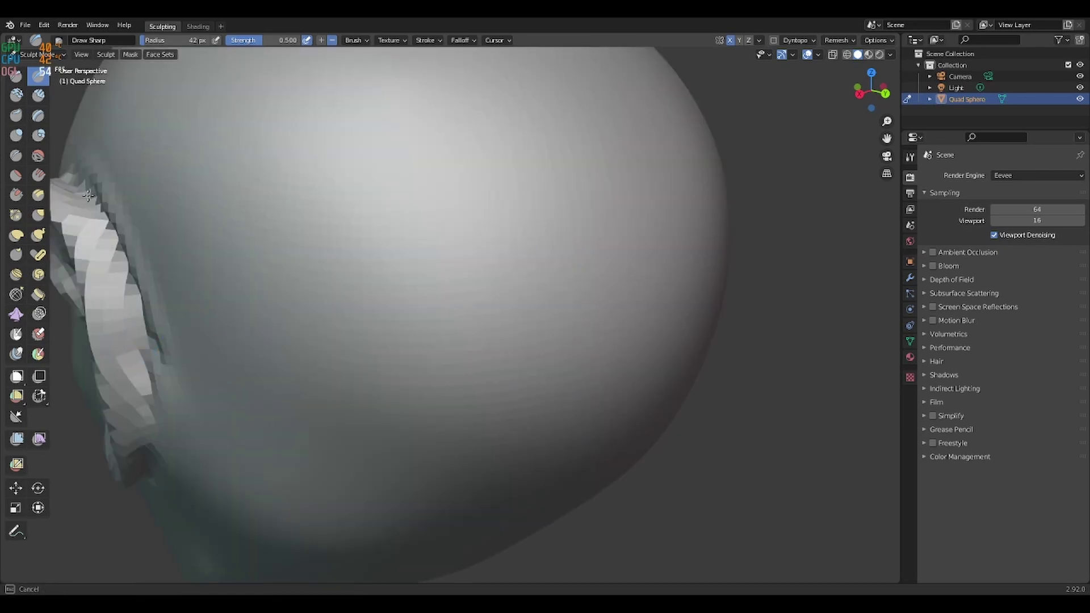
pyautogui.click(182, 287)
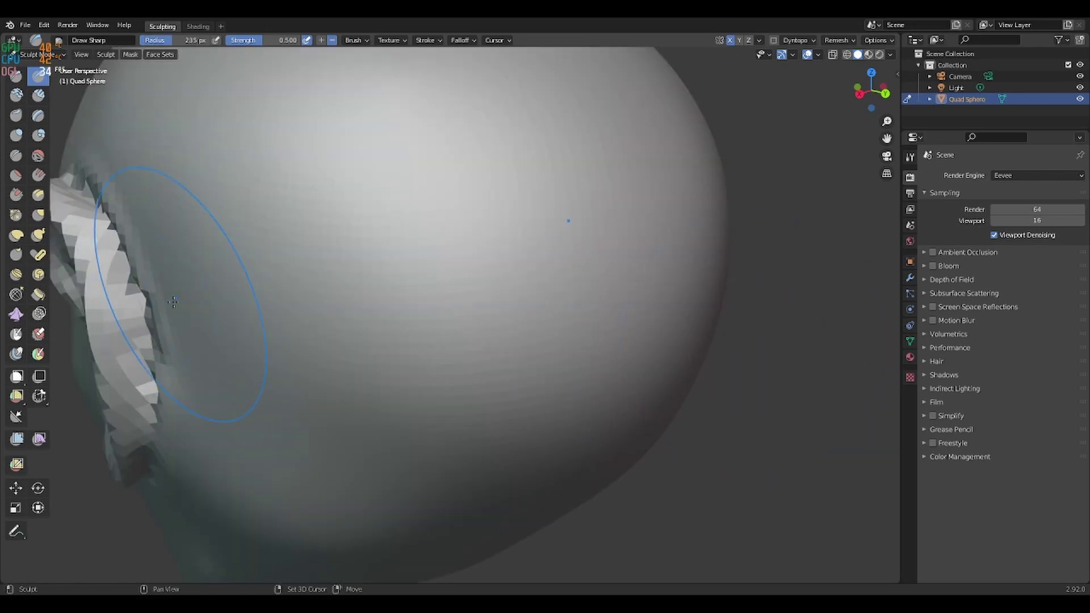
pyautogui.scroll(-4, 616, 450)
pyautogui.moveTo(573, 433); pyautogui.dragTo(522, 341, button='middle')
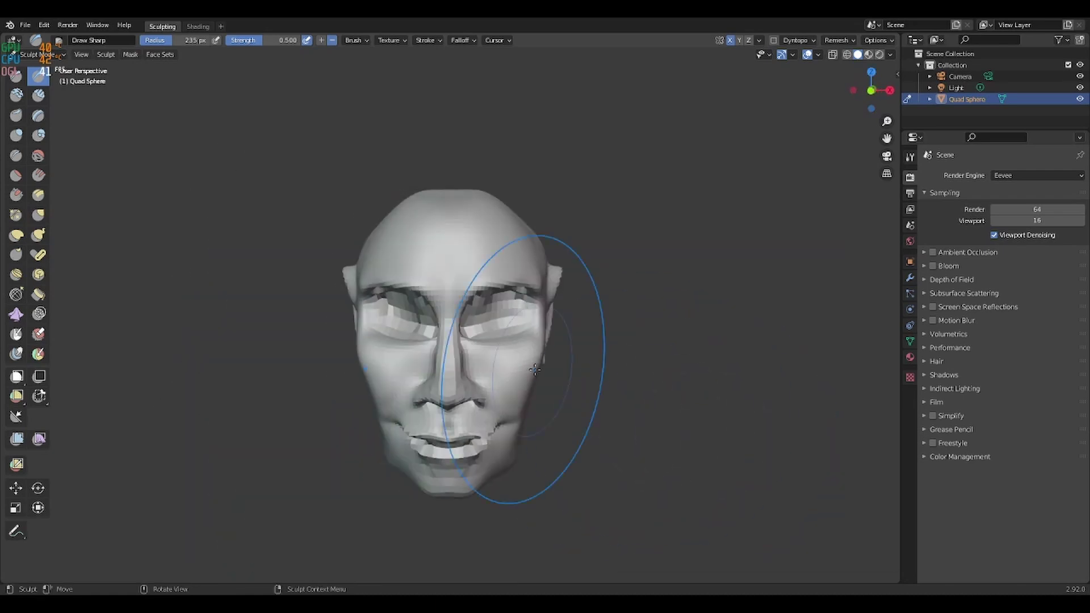
pyautogui.moveTo(613, 419)
pyautogui.mouseDown(button='middle')
pyautogui.moveTo(462, 267)
pyautogui.moveTo(655, 412)
pyautogui.moveTo(487, 238)
pyautogui.moveTo(624, 256)
pyautogui.moveTo(511, 255)
pyautogui.mouseUp(button='middle')
# Carve the eye socket deeper into the face with the Blob brush.
pyautogui.click(38, 134)
pyautogui.scroll(4, 694, 350)
pyautogui.moveTo(694, 350); pyautogui.dragTo(659, 306, button='middle')
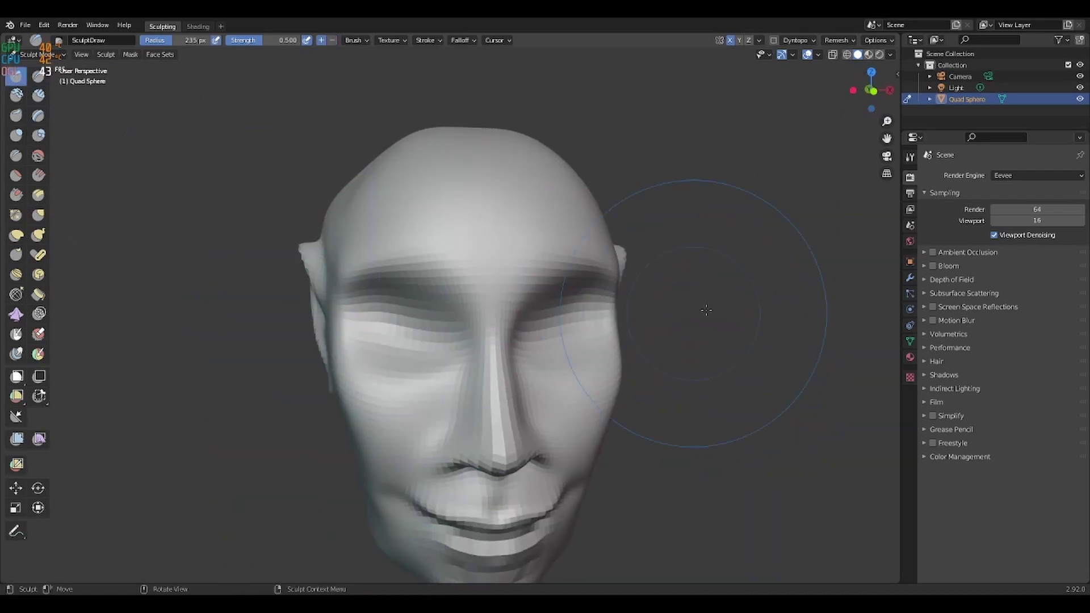
pyautogui.scroll(3, 638, 334)
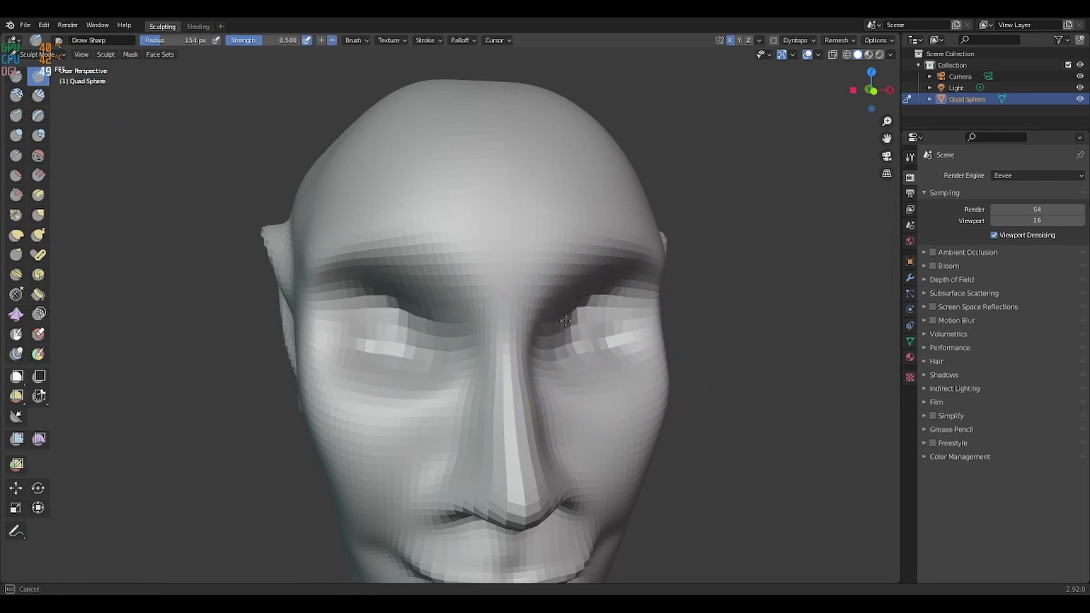
pyautogui.moveTo(595, 352); pyautogui.dragTo(366, 297, button='middle')
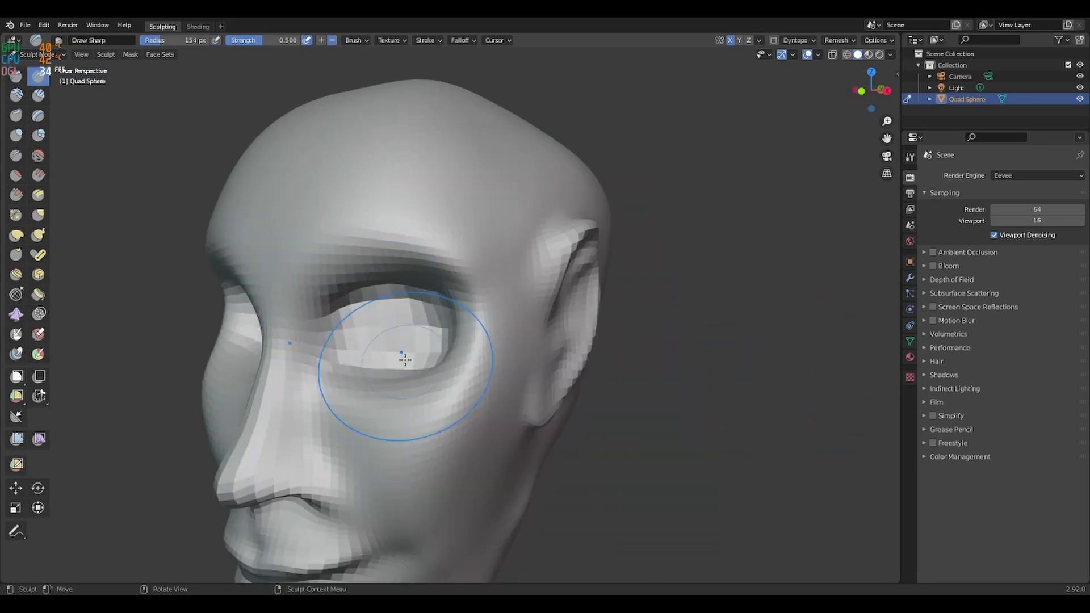
pyautogui.moveTo(404, 359)
pyautogui.mouseDown(button='middle')
pyautogui.moveTo(564, 284)
pyautogui.moveTo(535, 414)
pyautogui.moveTo(76, 228)
pyautogui.mouseUp(button='middle')
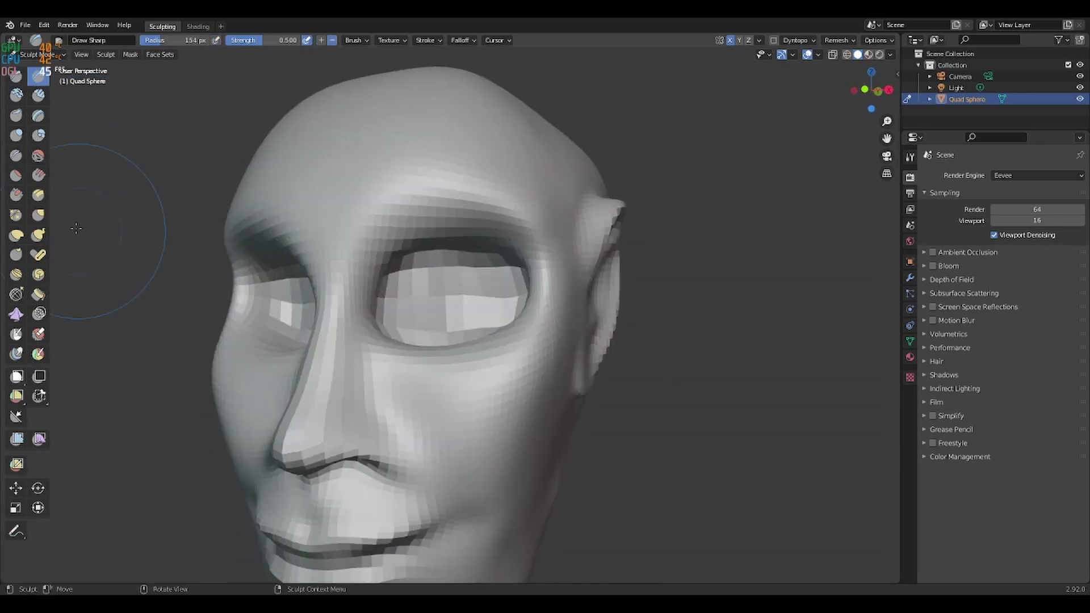
pyautogui.moveTo(663, 353)
pyautogui.mouseDown(button='middle')
pyautogui.moveTo(478, 311)
pyautogui.moveTo(670, 315)
pyautogui.moveTo(562, 330)
pyautogui.moveTo(587, 344)
pyautogui.moveTo(516, 292)
pyautogui.moveTo(385, 365)
pyautogui.moveTo(438, 275)
pyautogui.mouseUp(button='middle')
# Inflate the chin, jaw and lower lip with the Inflate/Deflate brush, finishing in front view.
pyautogui.press('i')
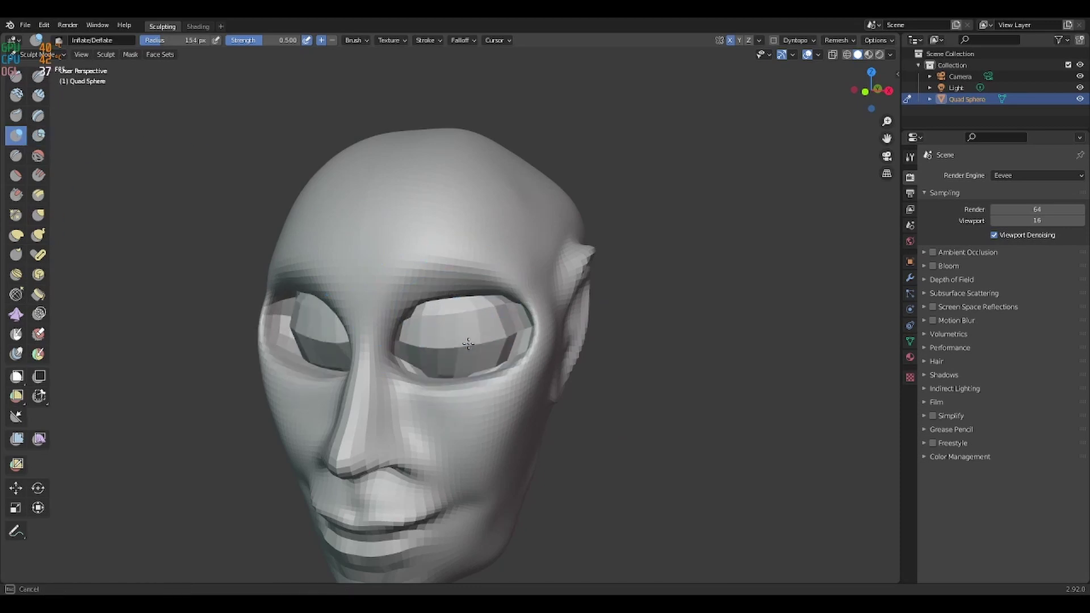
pyautogui.press('g')
pyautogui.moveTo(469, 344); pyautogui.dragTo(244, 389, button='middle')
pyautogui.scroll(-5, 477, 448)
pyautogui.moveTo(477, 448); pyautogui.dragTo(472, 443, button='middle')
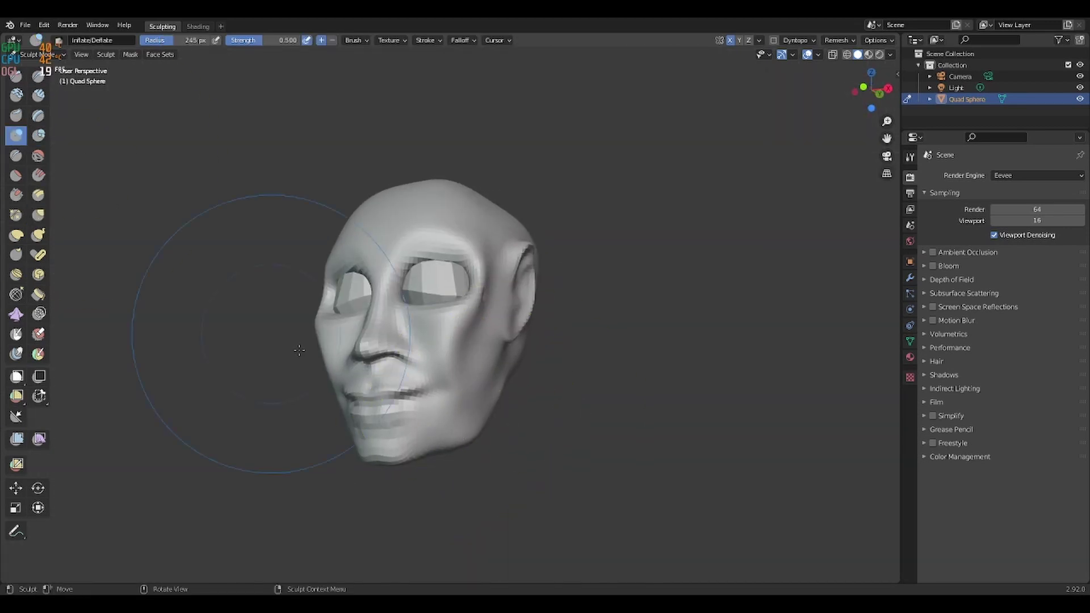
pyautogui.rightClick(624, 397)
pyautogui.scroll(4, 823, 296)
pyautogui.keyDown('shift'); pyautogui.moveTo(823, 295); pyautogui.dragTo(473, 409, button='middle'); pyautogui.keyUp('shift')
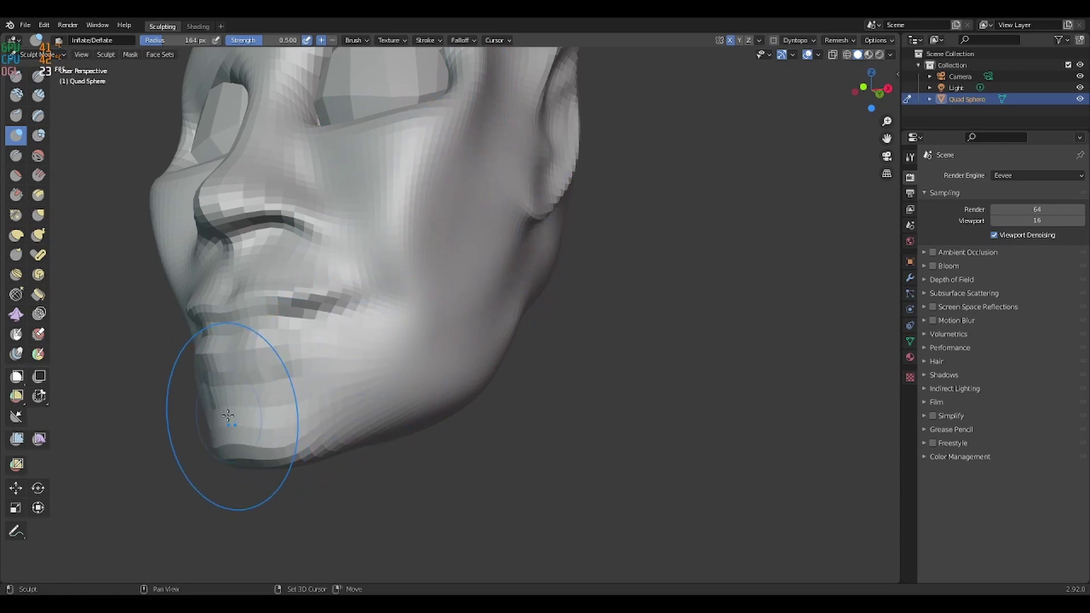
pyautogui.moveTo(238, 438)
pyautogui.mouseDown(button='middle')
pyautogui.moveTo(450, 487)
pyautogui.moveTo(535, 357)
pyautogui.moveTo(568, 352)
pyautogui.mouseUp(button='middle')
pyautogui.scroll(-3, 568, 352)
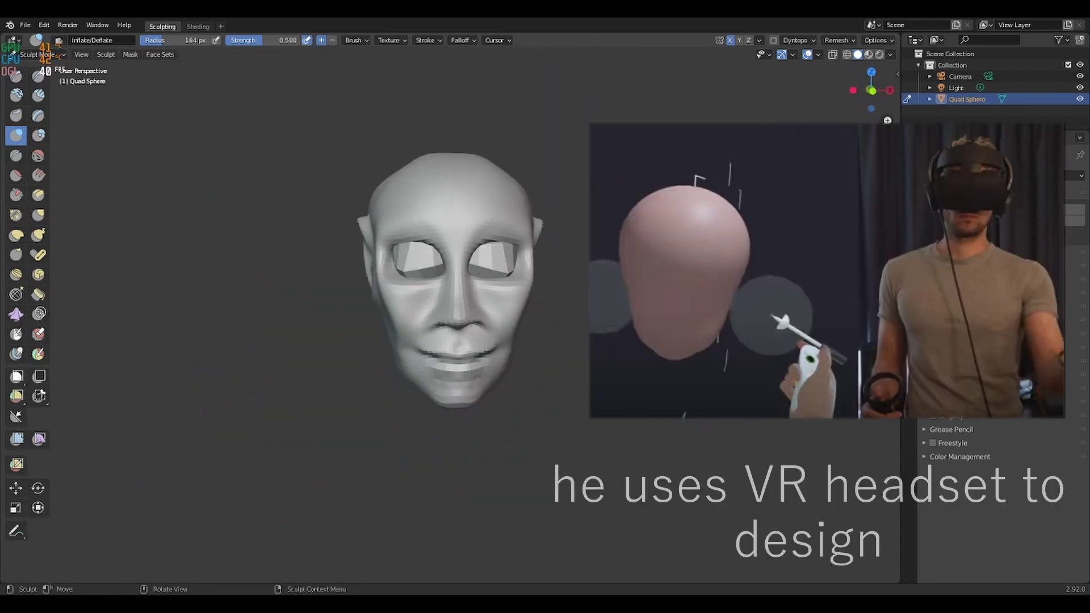
pyautogui.click(38, 215)
pyautogui.press('KP_1')
# Pull the upper lip under the nose into shape with the Grab brush.
pyautogui.scroll(5, 585, 341)
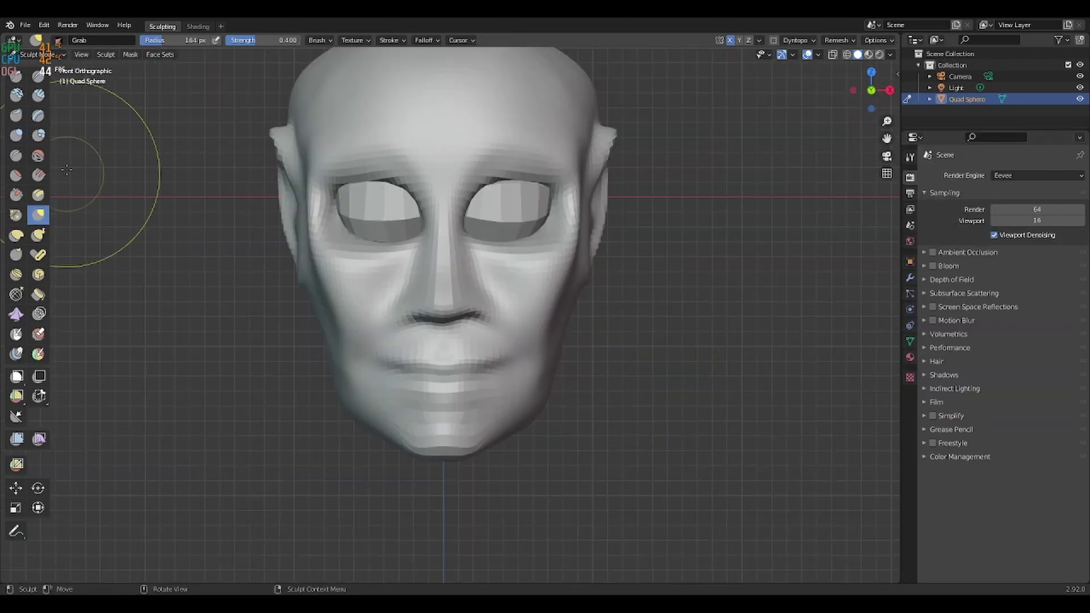
pyautogui.click(38, 75)
pyautogui.scroll(3, 341, 305)
pyautogui.scroll(-3, 359, 309)
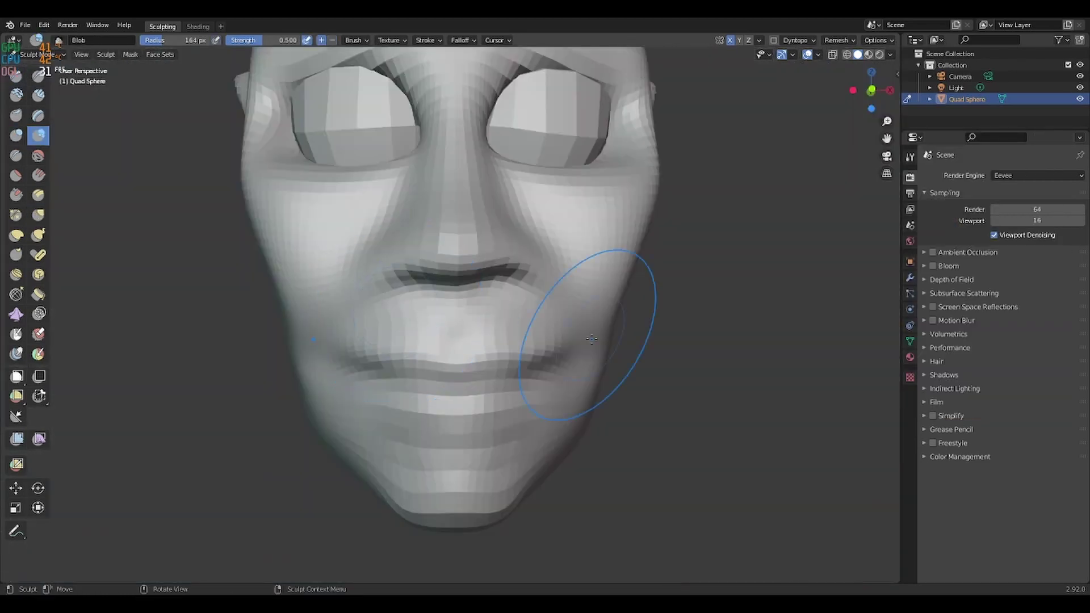
pyautogui.press('g')
pyautogui.moveTo(584, 316)
pyautogui.mouseDown(button='middle')
pyautogui.moveTo(438, 182)
pyautogui.moveTo(444, 345)
pyautogui.mouseUp(button='middle')
pyautogui.moveTo(444, 346); pyautogui.dragTo(511, 365)
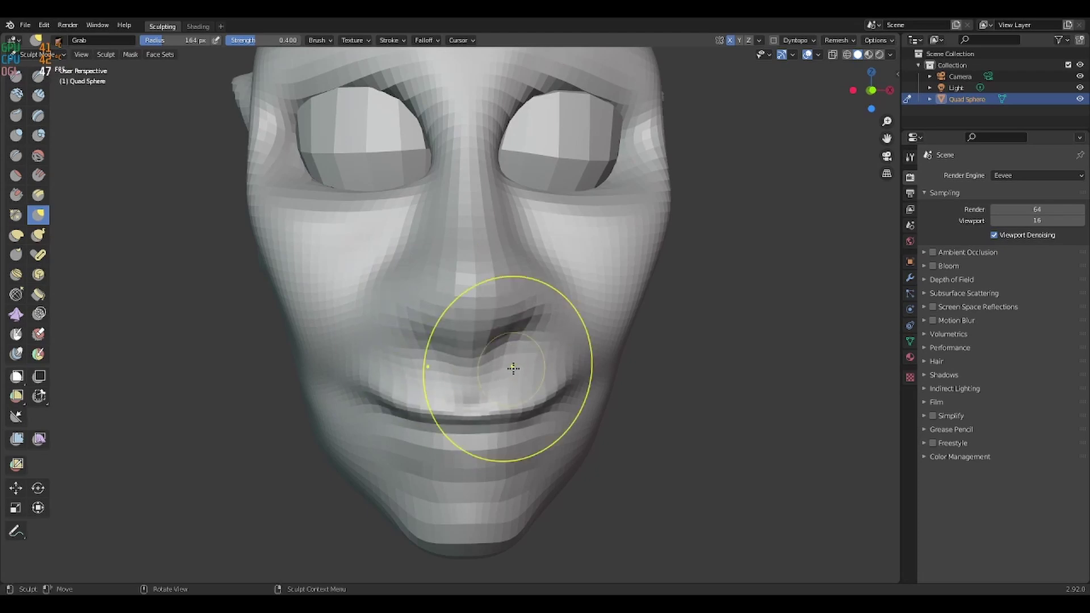
pyautogui.moveTo(511, 365); pyautogui.dragTo(698, 380, button='middle')
# Deepen the crease between the lips using Draw Sharp and Clay Strips.
pyautogui.click(38, 74)
pyautogui.moveTo(341, 267)
pyautogui.mouseDown(button='middle')
pyautogui.moveTo(467, 266)
pyautogui.moveTo(390, 340)
pyautogui.moveTo(545, 392)
pyautogui.moveTo(511, 340)
pyautogui.mouseUp(button='middle')
pyautogui.click(38, 95)
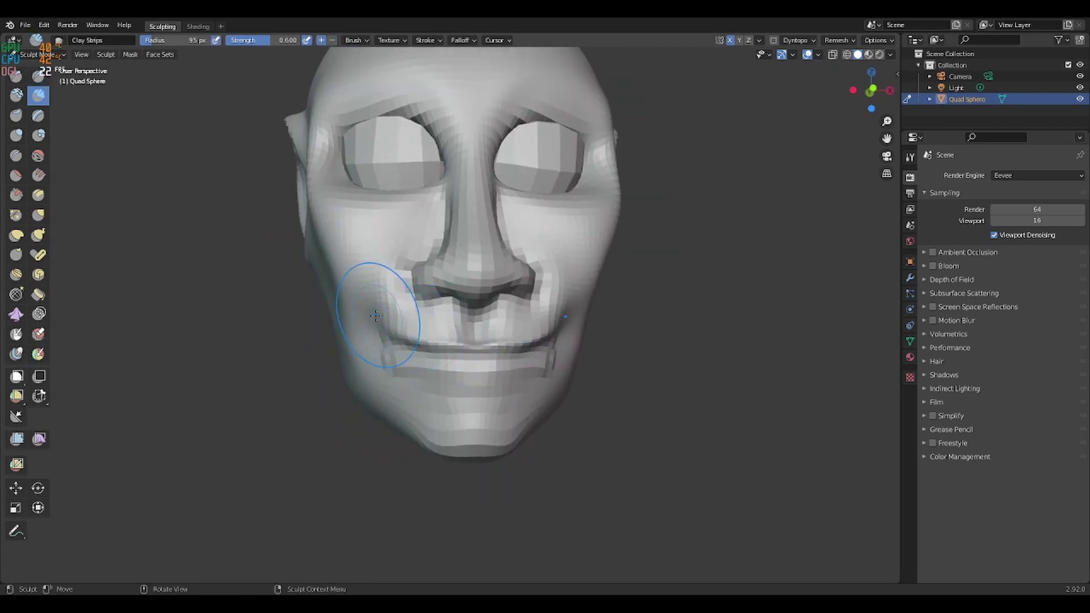
pyautogui.moveTo(549, 288); pyautogui.dragTo(676, 335, button='middle')
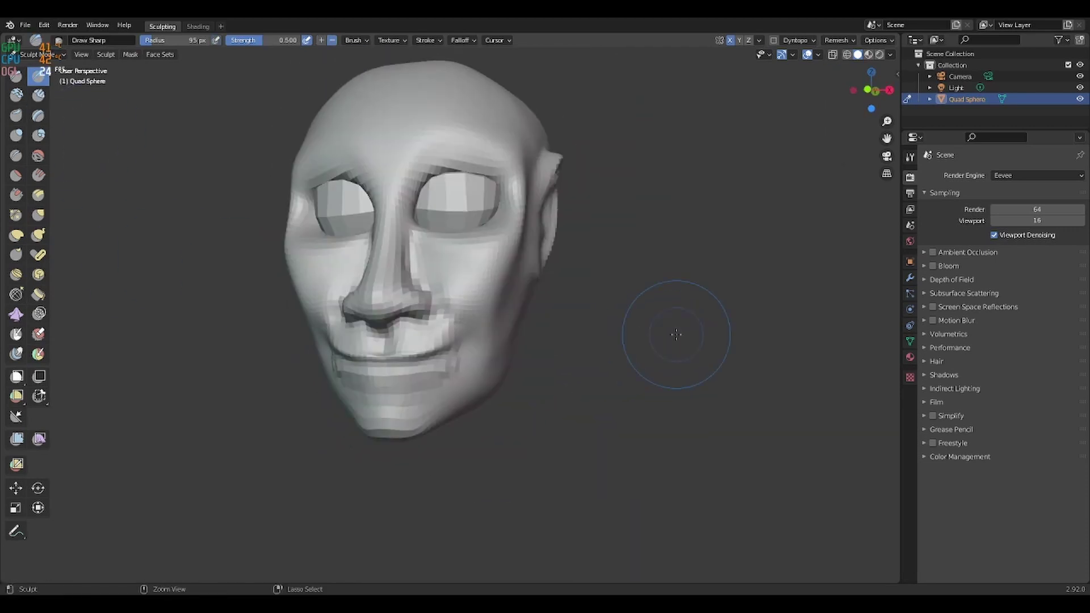
pyautogui.moveTo(451, 308); pyautogui.dragTo(404, 351, button='middle')
pyautogui.scroll(3, 431, 364)
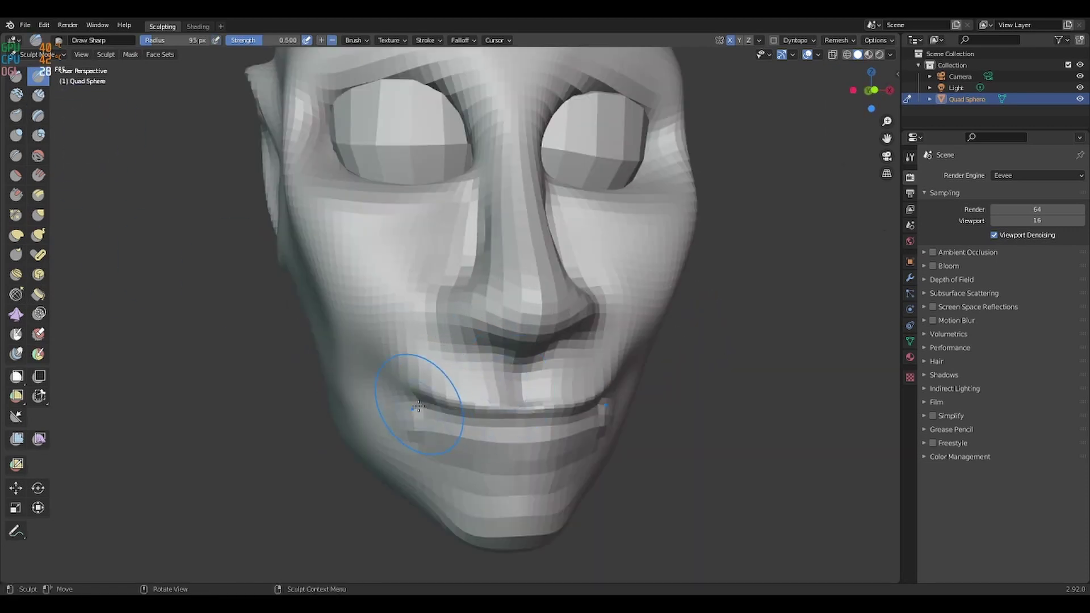
pyautogui.moveTo(437, 410); pyautogui.dragTo(514, 418)
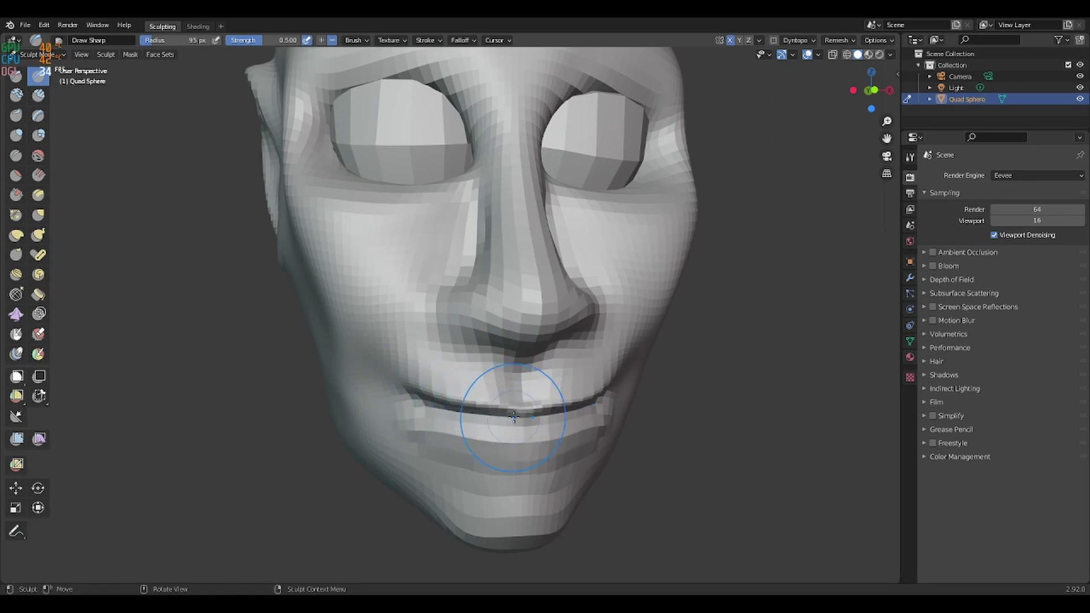
# Build fuller upper and lower lips with Layer brush strokes and smooth the blocky lower lip.
pyautogui.click(41, 118)
pyautogui.scroll(3, 506, 312)
pyautogui.moveTo(432, 227); pyautogui.dragTo(601, 238)
pyautogui.scroll(-1, 427, 326)
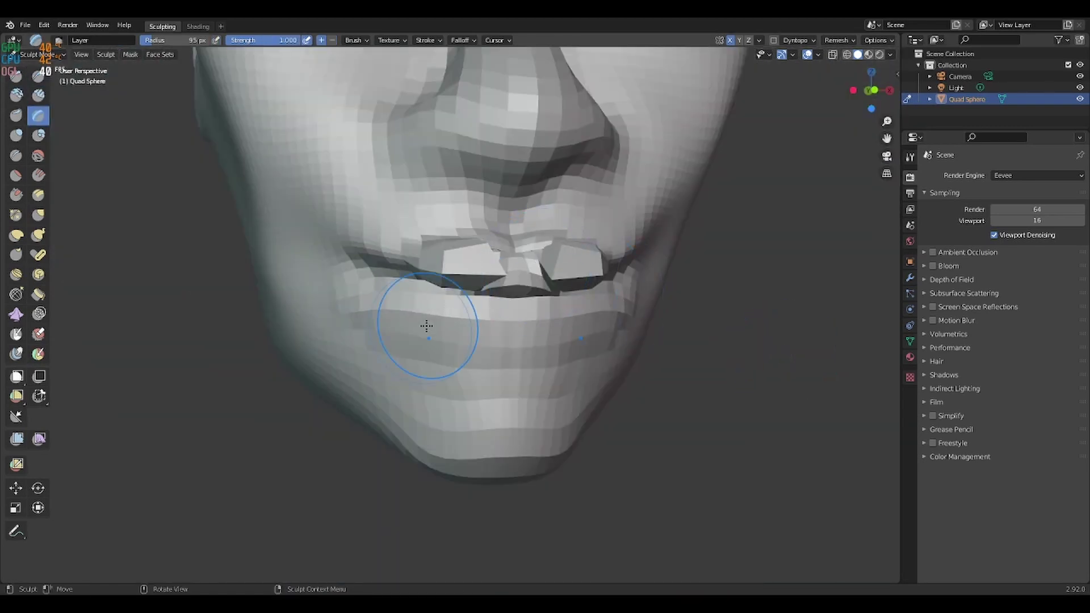
pyautogui.moveTo(427, 326); pyautogui.dragTo(463, 273)
pyautogui.moveTo(462, 273)
pyautogui.mouseDown(button='middle')
pyautogui.moveTo(540, 389)
pyautogui.moveTo(468, 287)
pyautogui.mouseUp(button='middle')
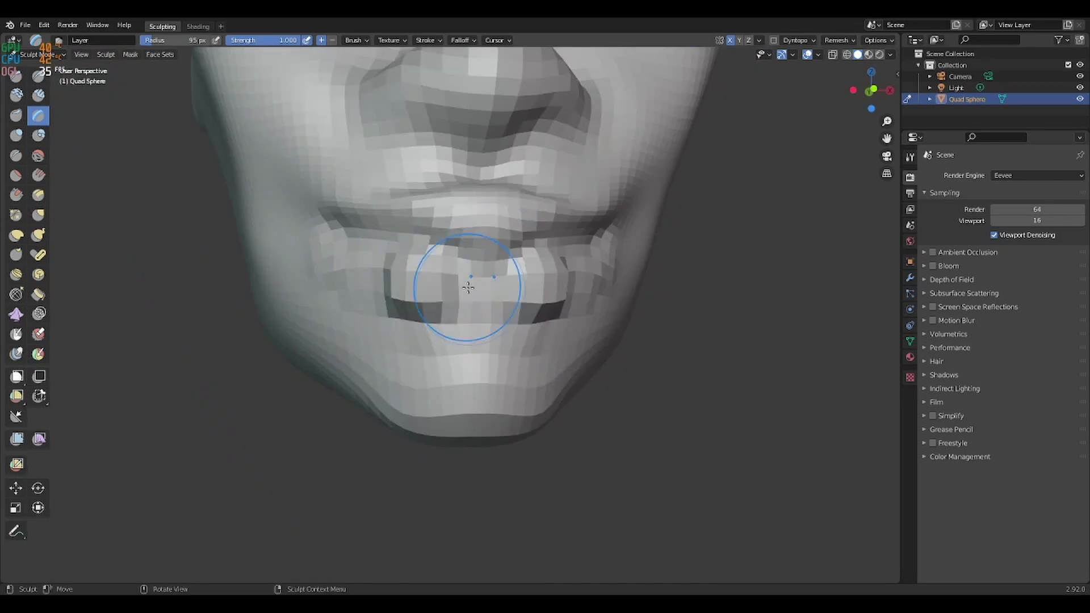
pyautogui.keyDown('shift'); pyautogui.moveTo(468, 287); pyautogui.dragTo(409, 298); pyautogui.keyUp('shift')
pyautogui.press('g')
pyautogui.scroll(-3, 352, 228)
pyautogui.moveTo(352, 228)
pyautogui.mouseDown(button='middle')
pyautogui.moveTo(329, 365)
pyautogui.moveTo(572, 341)
pyautogui.moveTo(511, 377)
pyautogui.moveTo(615, 381)
pyautogui.moveTo(589, 382)
pyautogui.mouseUp(button='middle')
pyautogui.scroll(-3, 615, 381)
# Reshape the left eye socket and the area around the eyes with the Grab brush.
pyautogui.scroll(-1, 496, 238)
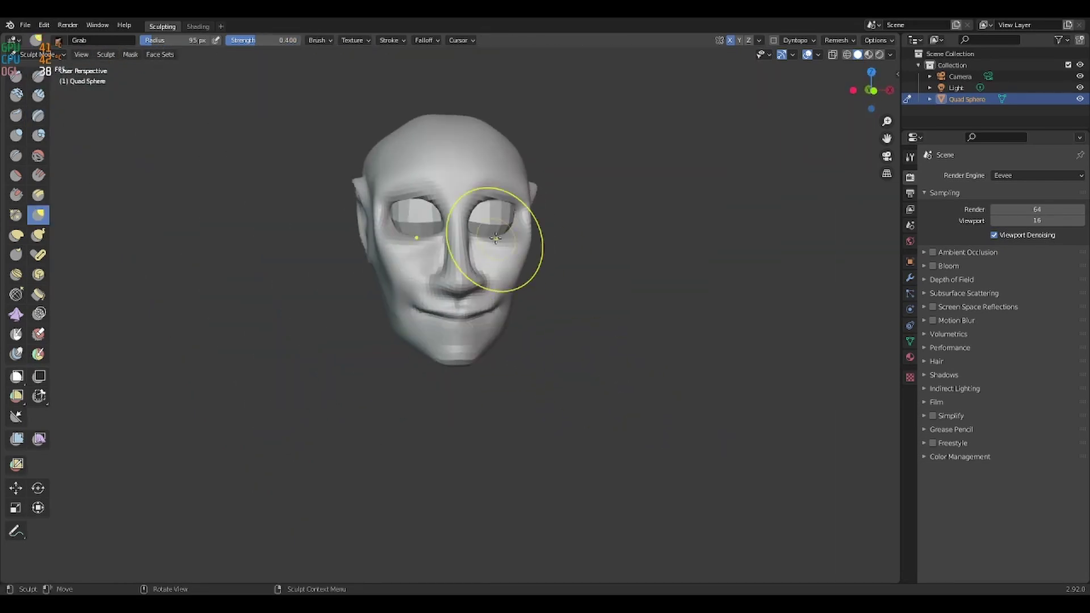
pyautogui.moveTo(416, 231); pyautogui.dragTo(422, 196)
pyautogui.moveTo(429, 239); pyautogui.dragTo(605, 296, button='middle')
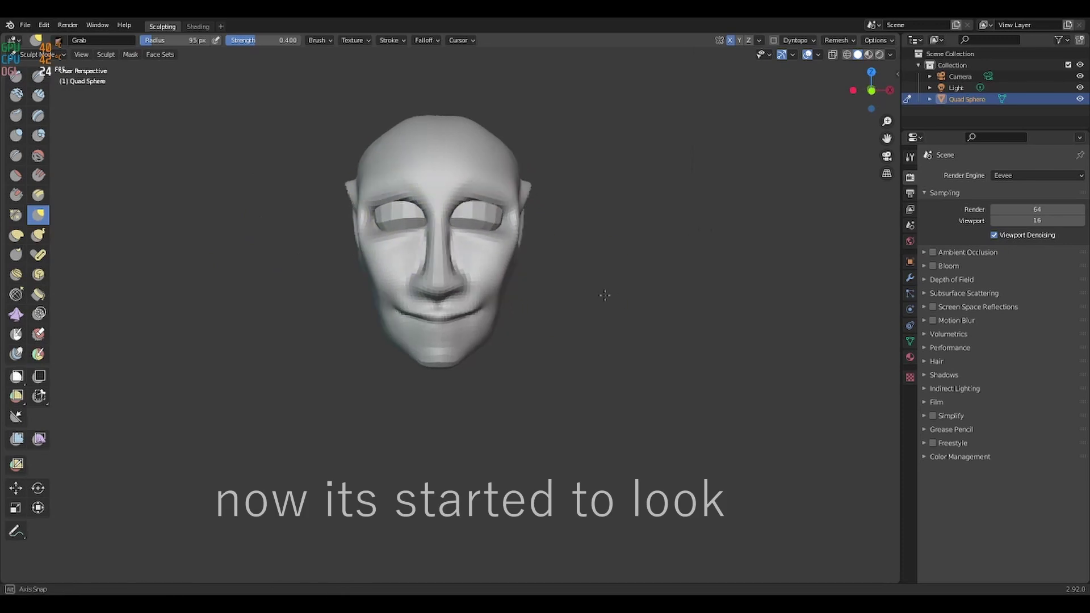
pyautogui.press('g')
pyautogui.scroll(3, 625, 211)
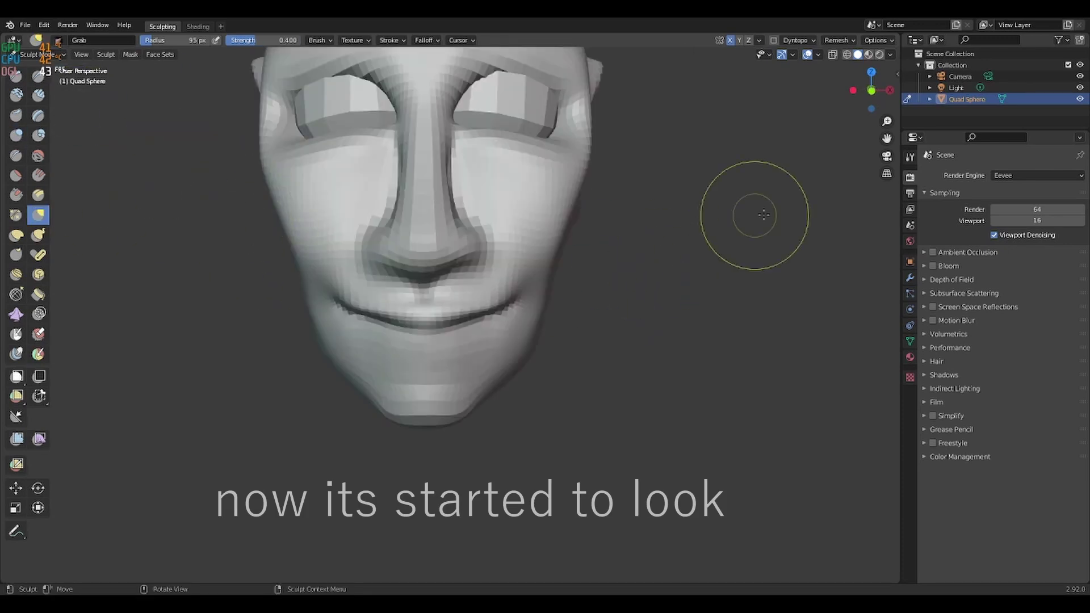
pyautogui.moveTo(749, 214); pyautogui.dragTo(548, 305, button='middle')
pyautogui.moveTo(454, 318); pyautogui.dragTo(479, 153)
# Pull the back of the ear downward with Draw Sharp, then review the head from the front.
pyautogui.hotkey('shift', 'd')
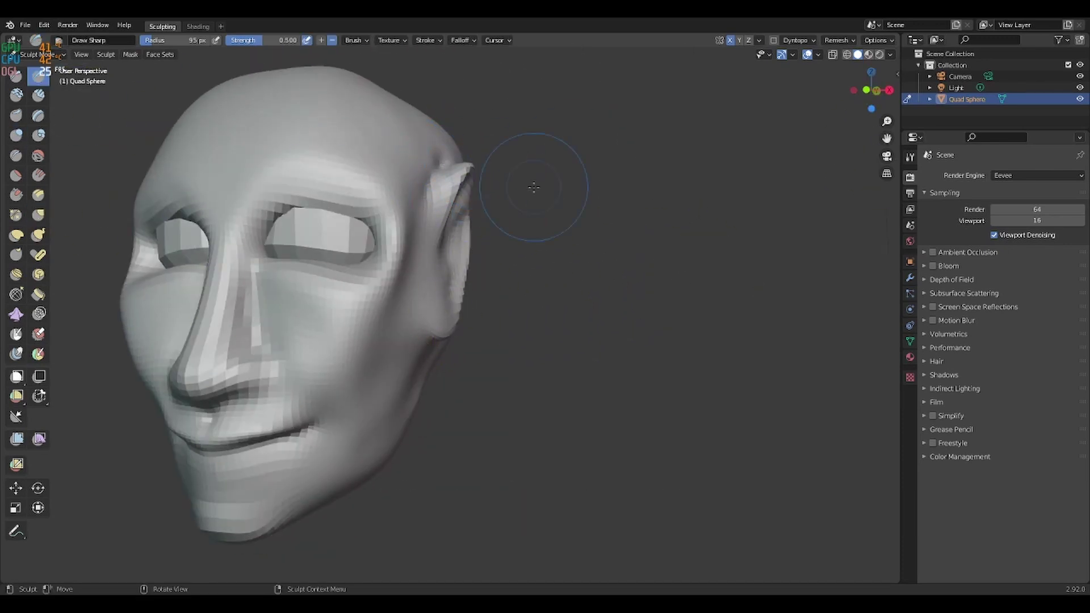
pyautogui.moveTo(443, 290); pyautogui.dragTo(367, 257, button='middle')
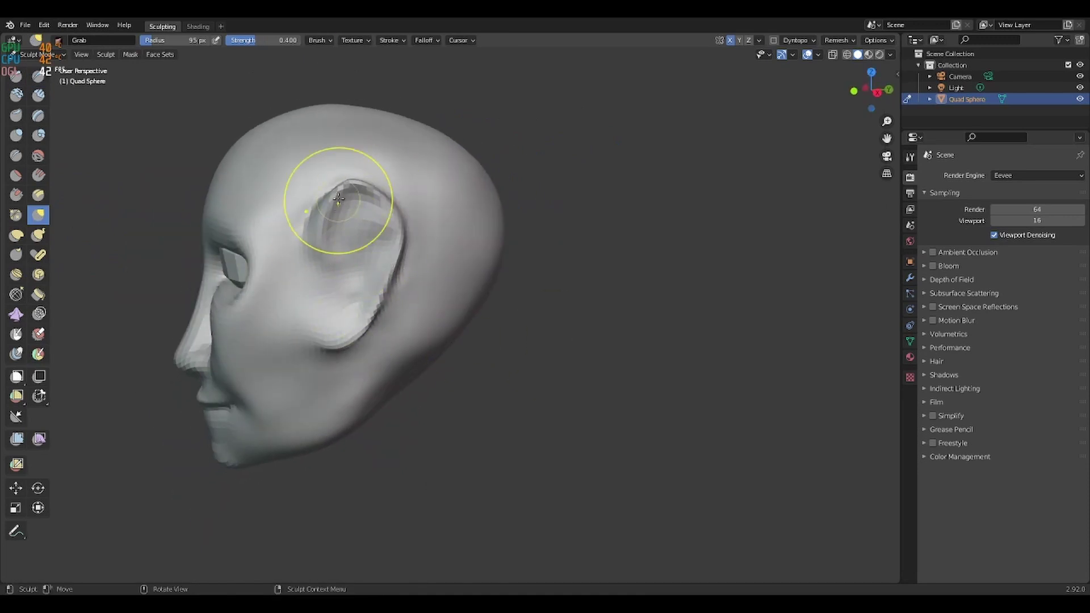
pyautogui.moveTo(380, 277); pyautogui.dragTo(397, 347)
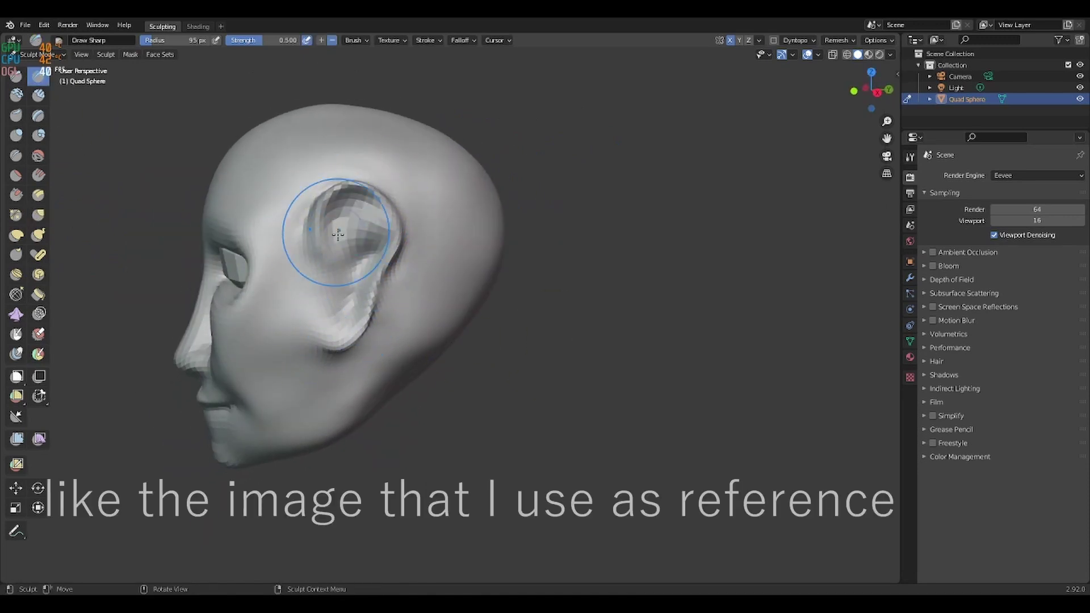
pyautogui.moveTo(336, 328)
pyautogui.mouseDown(button='middle')
pyautogui.moveTo(365, 236)
pyautogui.moveTo(446, 231)
pyautogui.mouseUp(button='middle')
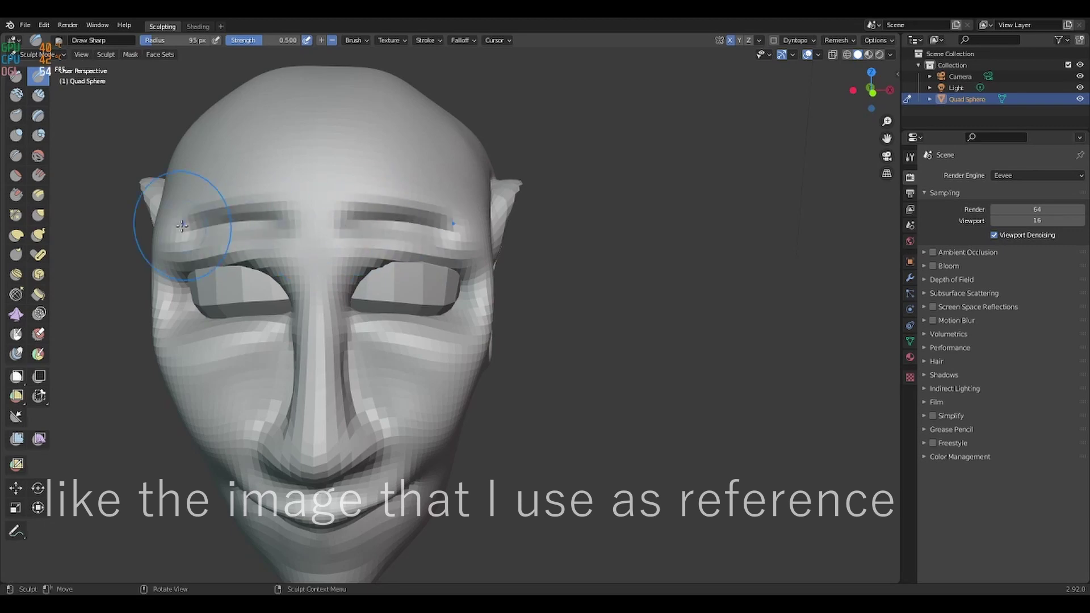
pyautogui.moveTo(604, 255); pyautogui.dragTo(604, 302, button='middle')
pyautogui.scroll(-3, 520, 297)
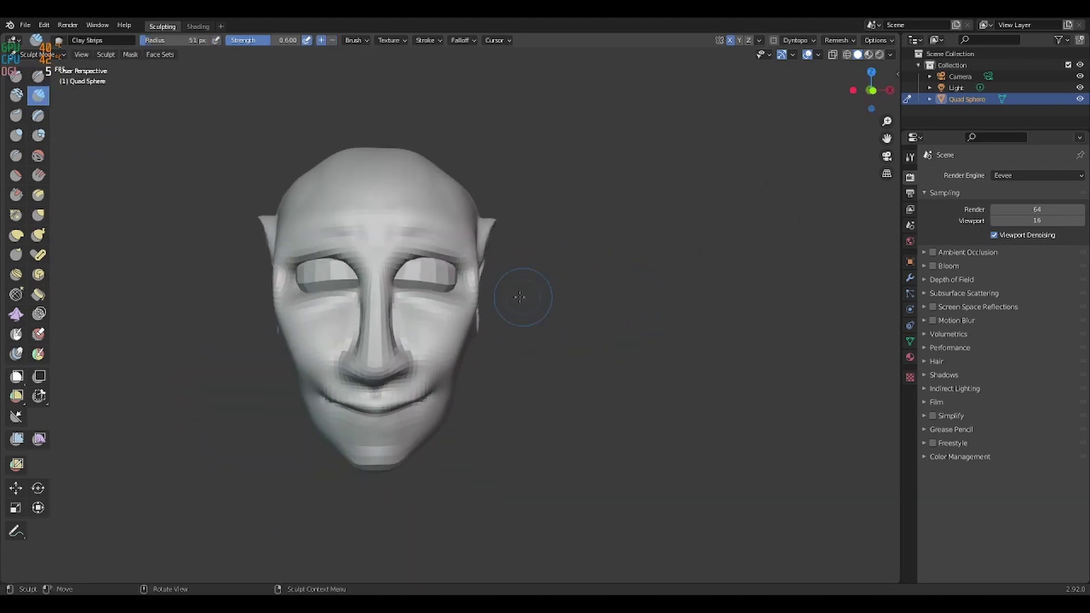
pyautogui.scroll(2, 684, 183)
pyautogui.moveTo(684, 182); pyautogui.dragTo(613, 228, button='middle')
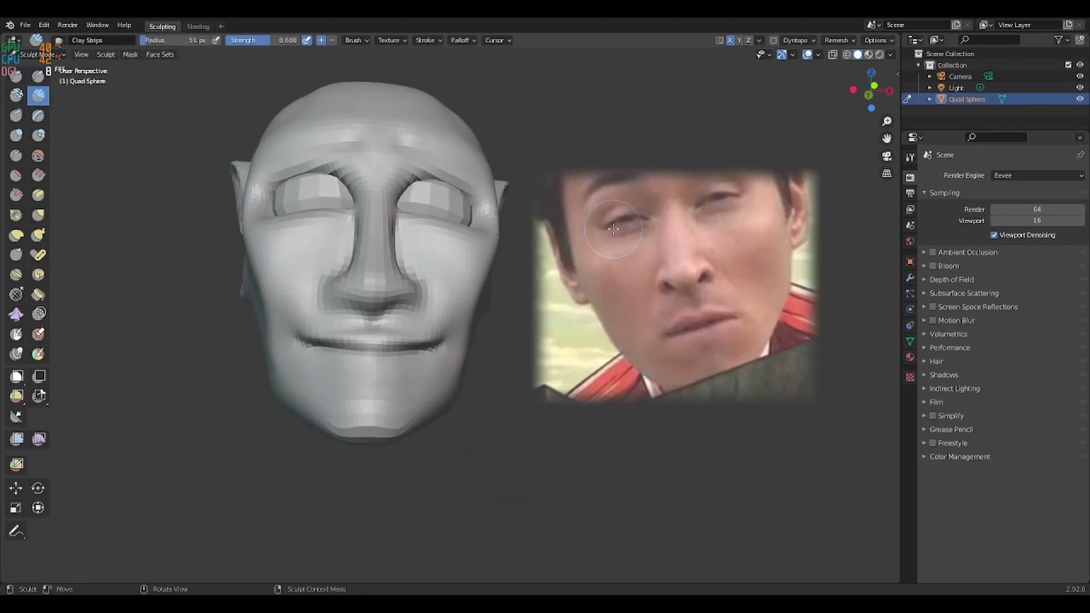